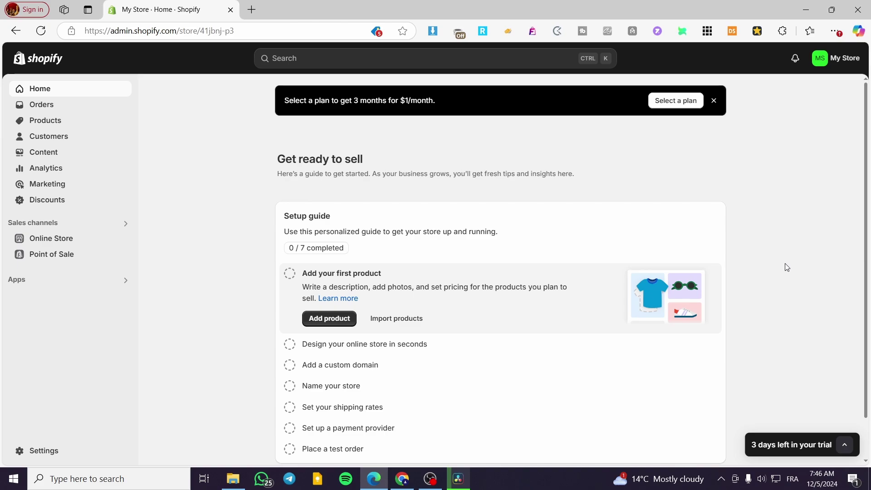
Create a new product in the store and upload the blue and white sneaker photo as its media.
{"action": "left_click", "coordinate": [713, 100]}
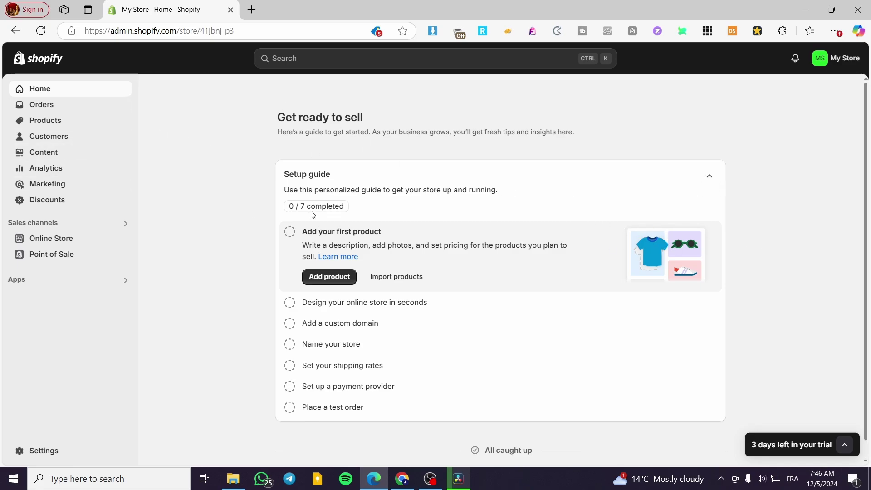
{"action": "left_click", "coordinate": [60, 121]}
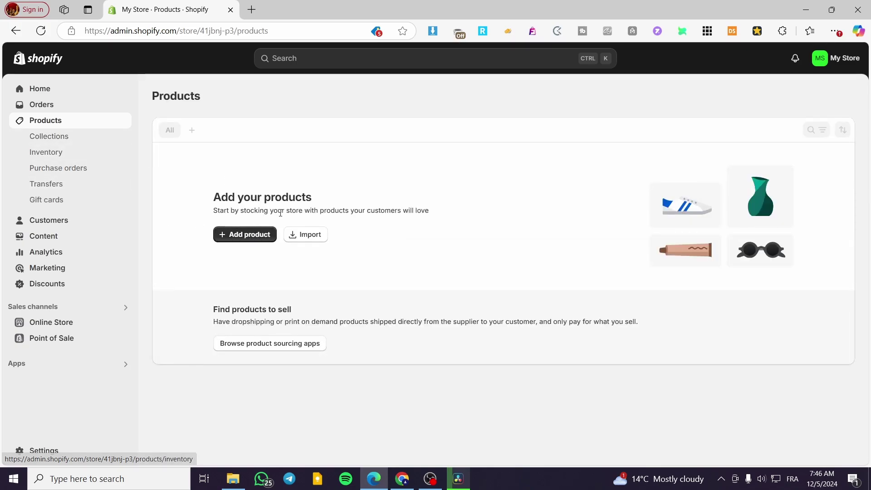
{"action": "left_click", "coordinate": [241, 235]}
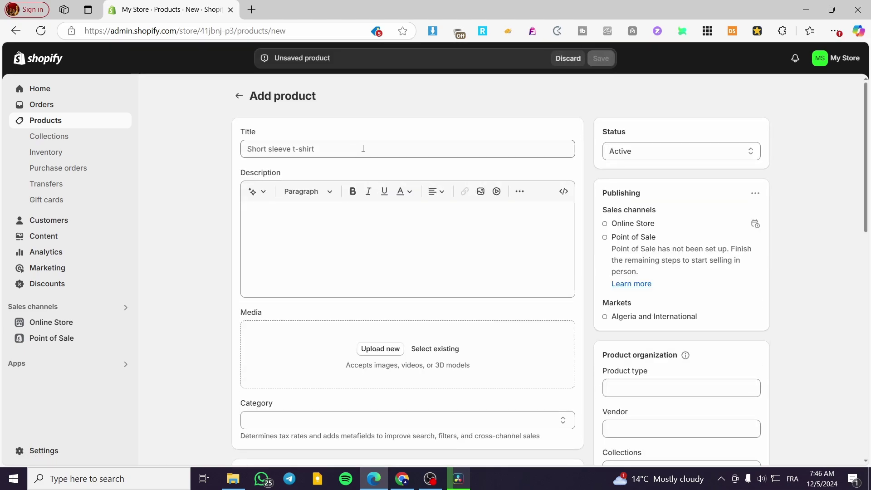
{"action": "left_click", "coordinate": [364, 149]}
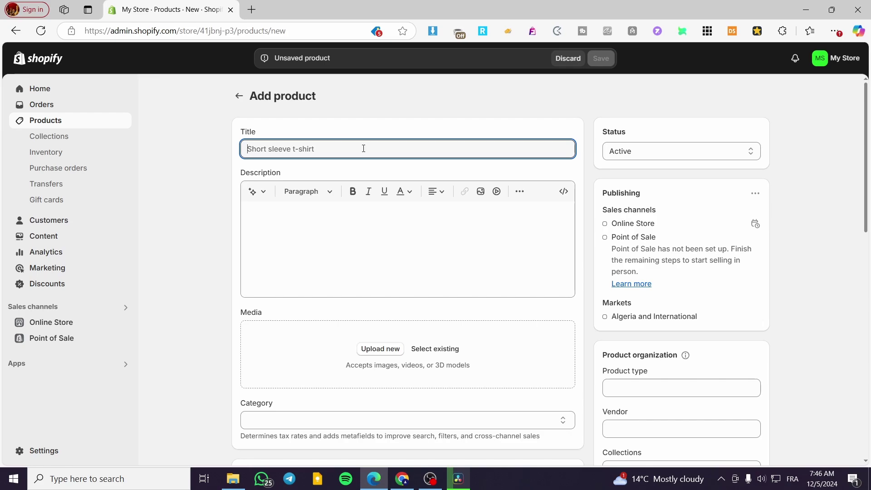
{"action": "left_click", "coordinate": [389, 348]}
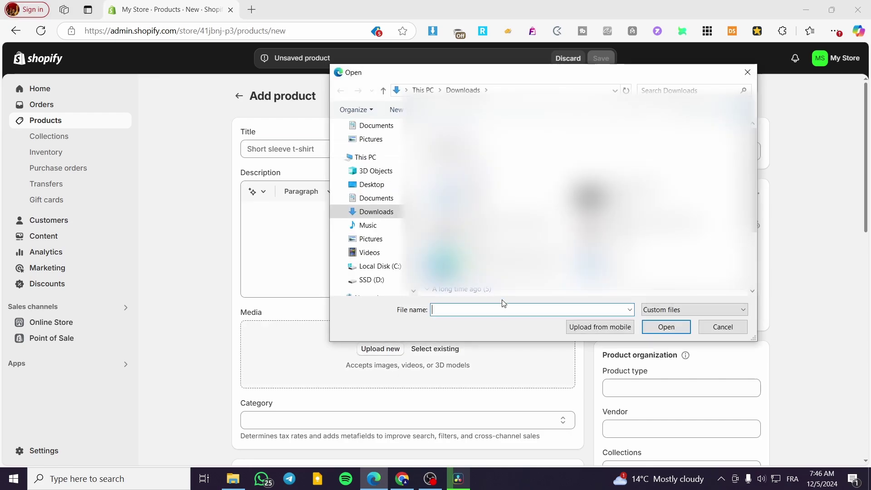
{"action": "double_click", "coordinate": [590, 199]}
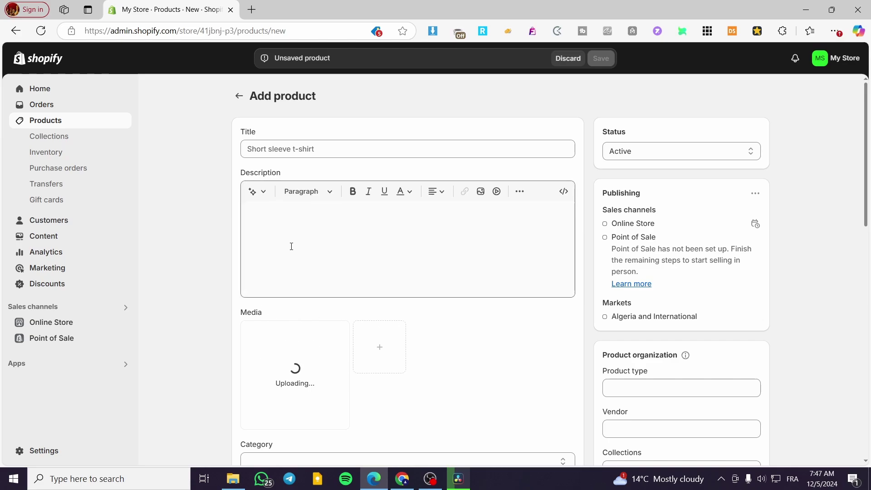
Enter "Sporty Shoes" as the product's title and reuse the same text as its description.
{"action": "left_click", "coordinate": [319, 150]}
{"action": "type", "text": "Sp"}
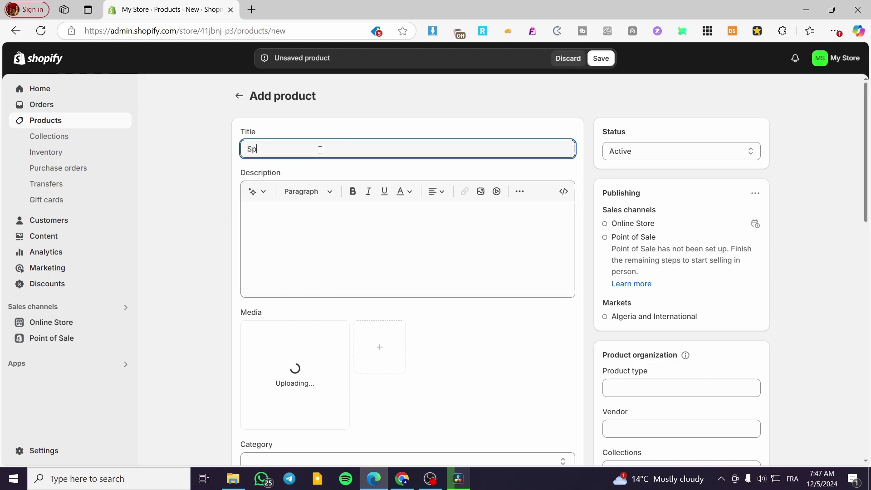
{"action": "type", "text": "orty Shoe"}
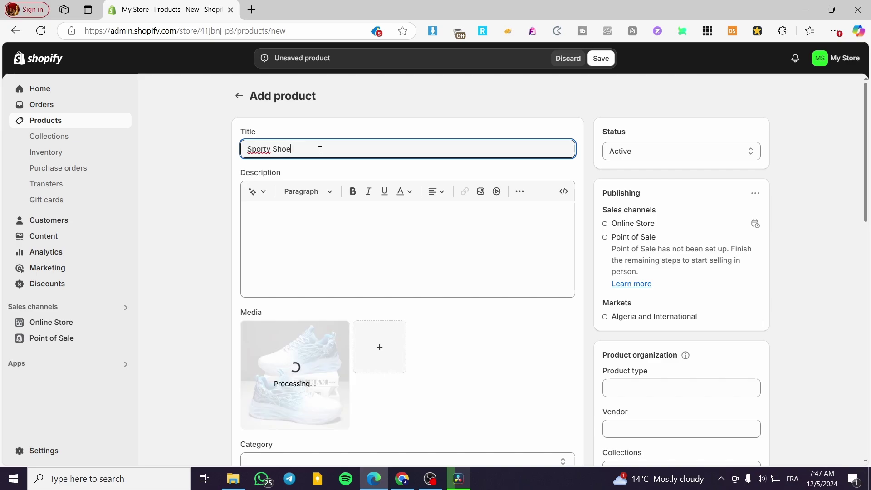
{"action": "type", "text": "s"}
{"action": "key", "text": "ctrl+a"}
{"action": "key", "text": "ctrl+c"}
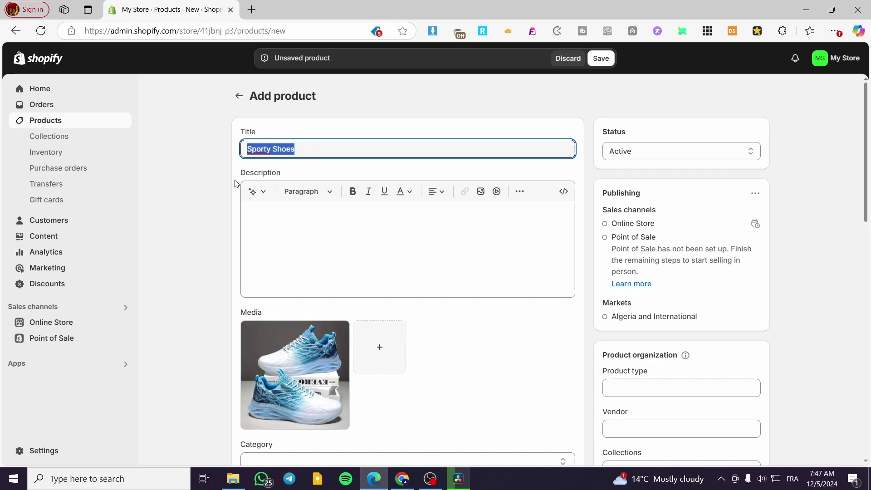
{"action": "left_click", "coordinate": [334, 245]}
{"action": "key", "text": "ctrl+v"}
Set the product's price to DZD 59.99 and its Shop location quantity to 9999.
{"action": "scroll", "coordinate": [414, 343], "scroll_direction": "down", "scroll_amount": 4}
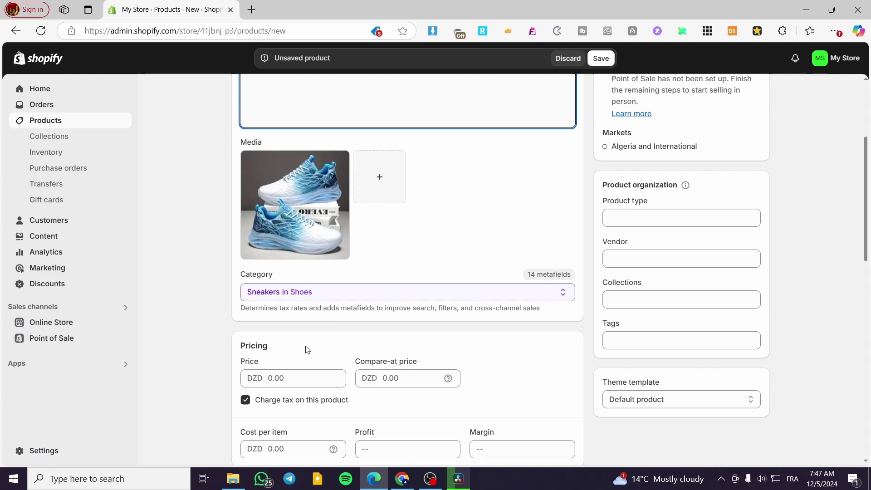
{"action": "left_click", "coordinate": [302, 382]}
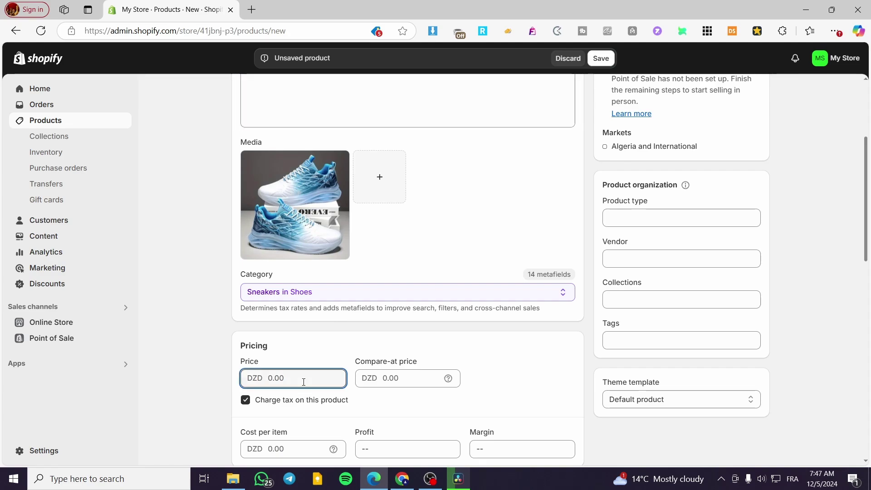
{"action": "type", "text": "59.99"}
{"action": "left_click", "coordinate": [219, 313]}
{"action": "scroll", "coordinate": [323, 311], "scroll_direction": "down", "scroll_amount": 6}
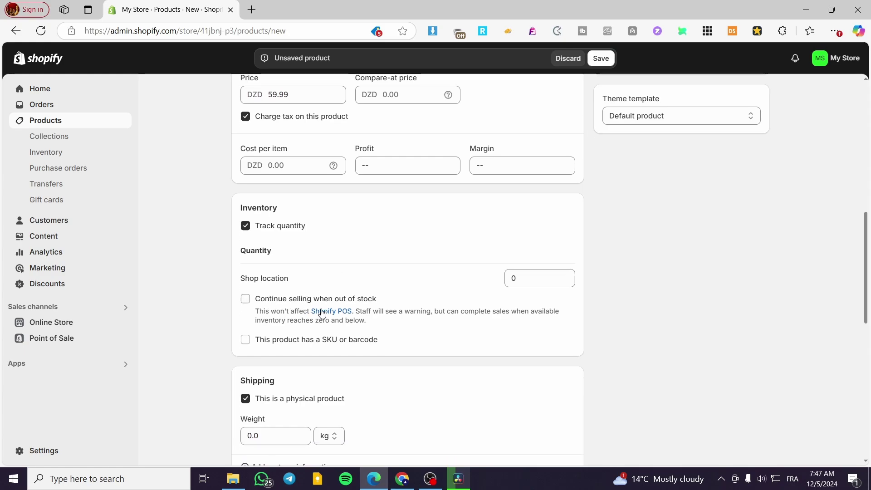
{"action": "double_click", "coordinate": [511, 278]}
{"action": "type", "text": "9999"}
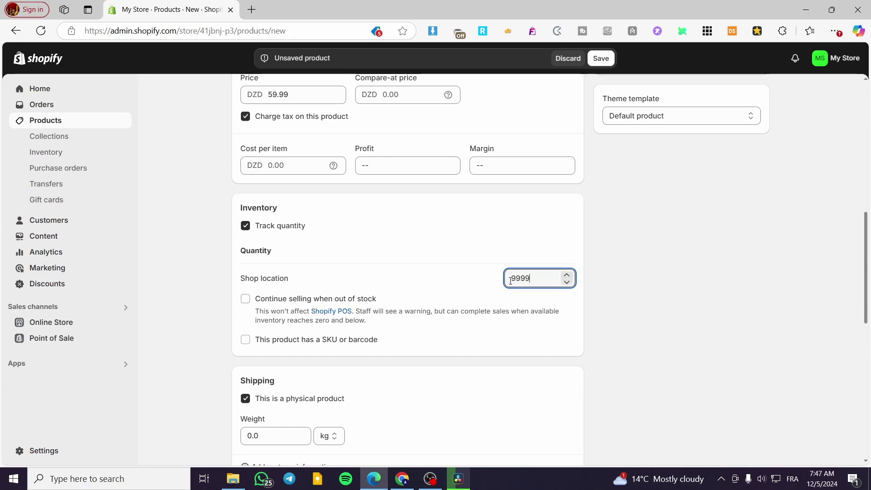
{"action": "left_click", "coordinate": [671, 336]}
Set the product's shipping weight to 0.5 kg.
{"action": "scroll", "coordinate": [374, 408], "scroll_direction": "down", "scroll_amount": 1}
{"action": "scroll", "coordinate": [375, 407], "scroll_direction": "down", "scroll_amount": 2}
{"action": "double_click", "coordinate": [281, 325]}
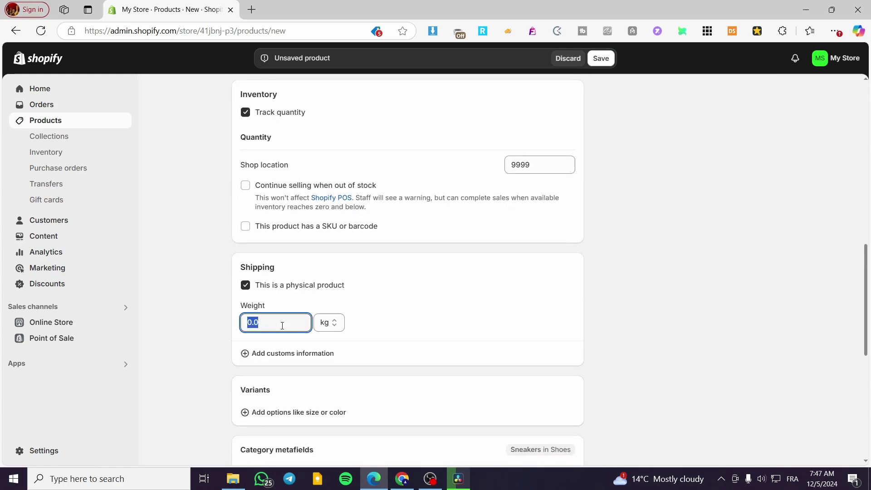
{"action": "type", "text": "0.5"}
{"action": "left_click", "coordinate": [671, 340]}
Add a variant option to the product, connected to the Shoe size metafield.
{"action": "scroll", "coordinate": [296, 313], "scroll_direction": "down", "scroll_amount": 3}
{"action": "left_click", "coordinate": [282, 299]}
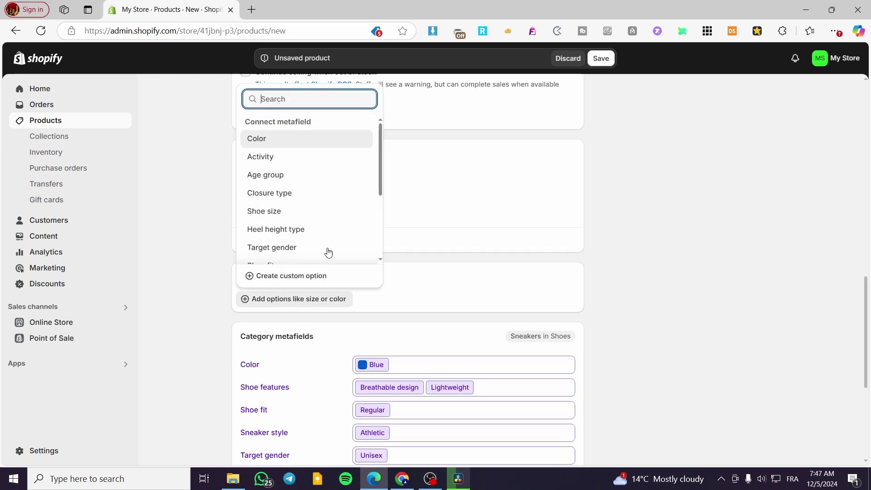
{"action": "left_click", "coordinate": [288, 212]}
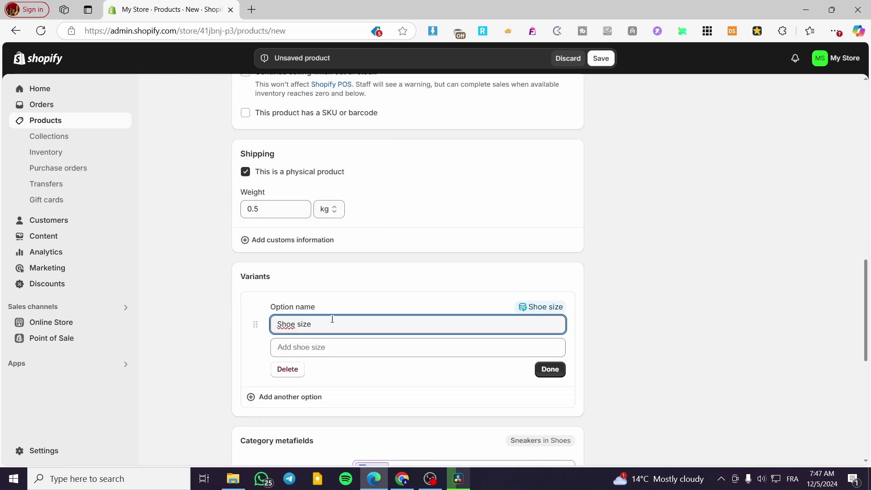
Give the Shoe size option the values 7, 7.5, 8, 8.5, 9, 9.5 and 10, and save the product.
{"action": "left_click", "coordinate": [324, 347]}
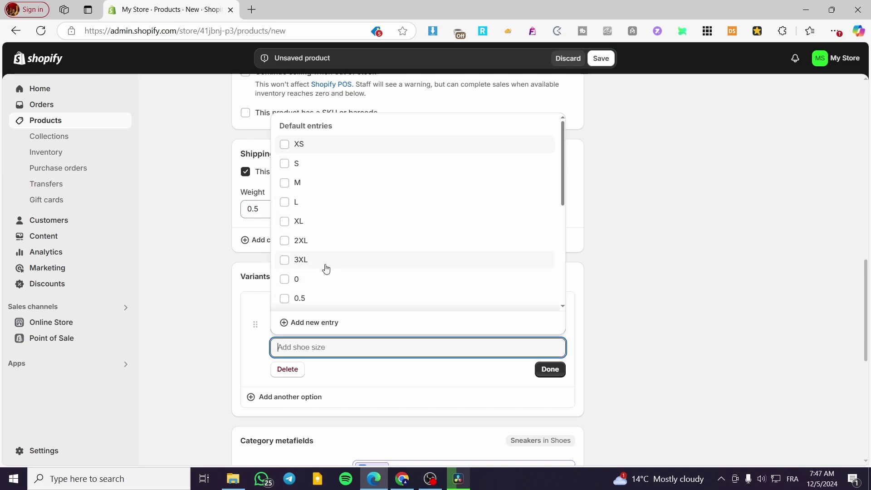
{"action": "scroll", "coordinate": [326, 268], "scroll_direction": "down", "scroll_amount": 5}
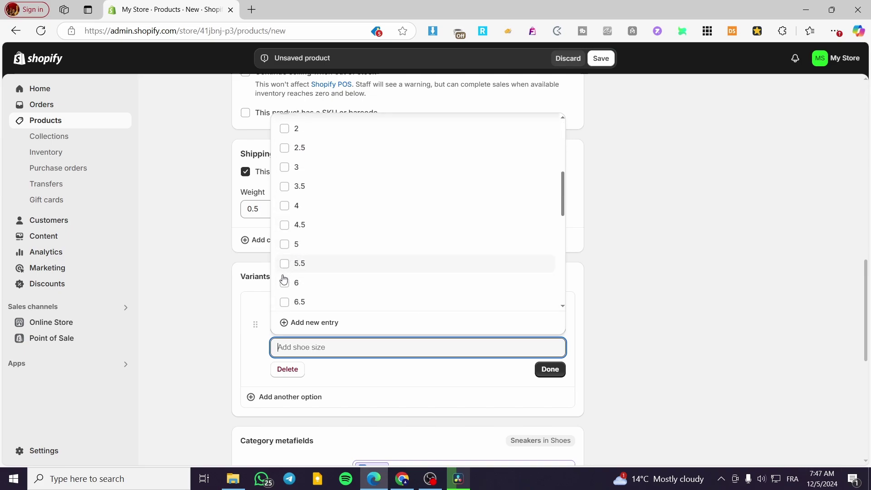
{"action": "scroll", "coordinate": [284, 279], "scroll_direction": "down", "scroll_amount": 1}
{"action": "left_click", "coordinate": [285, 264]}
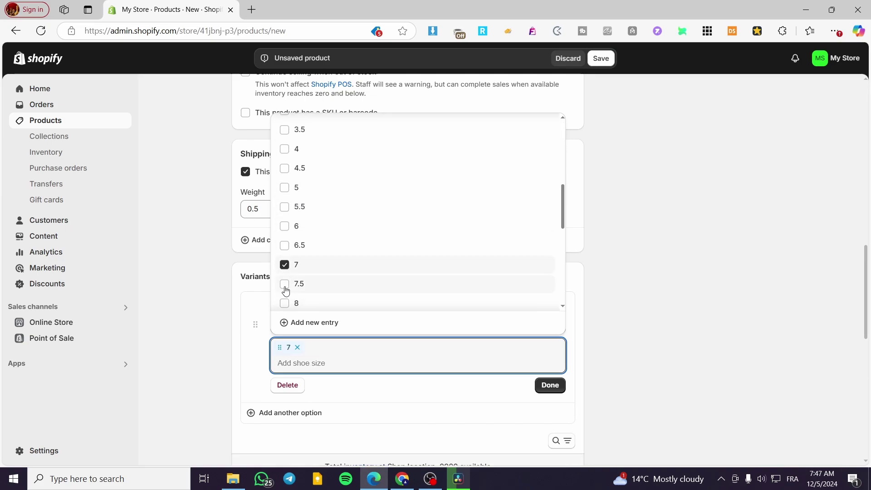
{"action": "left_click", "coordinate": [285, 284]}
{"action": "left_click", "coordinate": [285, 303]}
{"action": "scroll", "coordinate": [286, 272], "scroll_direction": "down", "scroll_amount": 3}
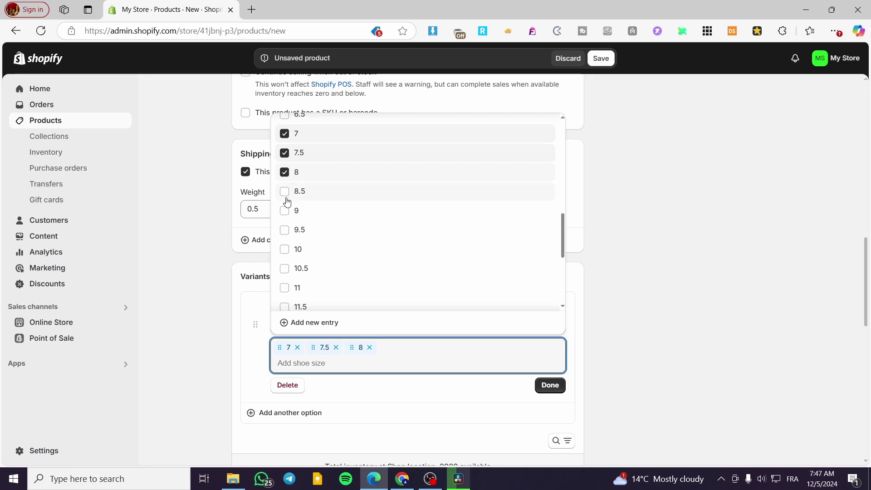
{"action": "left_click", "coordinate": [285, 191]}
{"action": "left_click", "coordinate": [285, 210]}
{"action": "left_click", "coordinate": [284, 229]}
{"action": "left_click", "coordinate": [285, 249]}
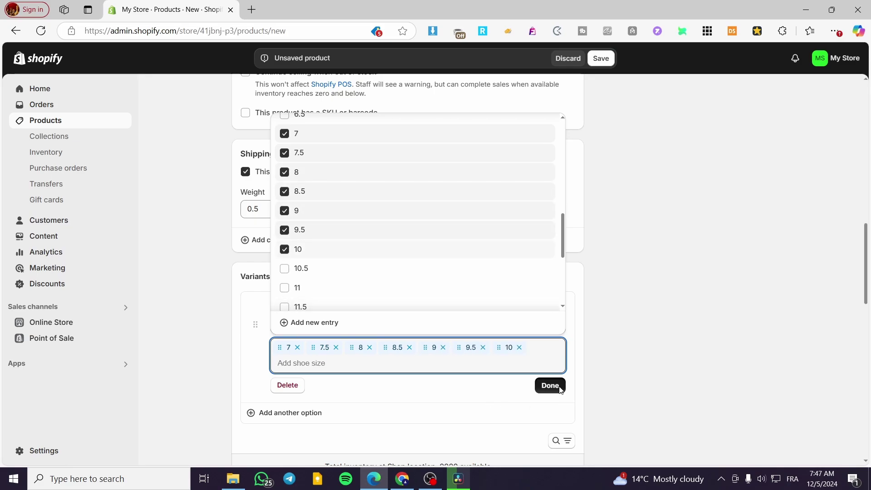
{"action": "left_click", "coordinate": [550, 386]}
{"action": "left_click", "coordinate": [600, 58]}
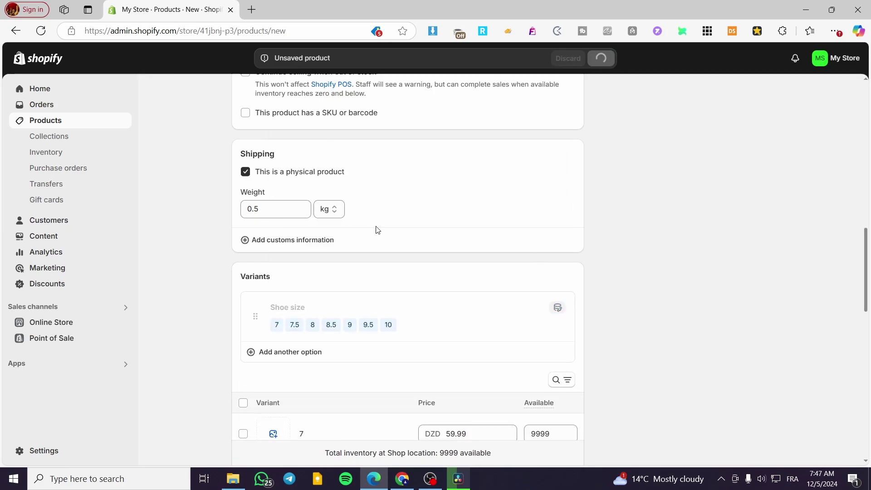
Enter 9999 as the available quantity of the size 7.5 variant.
{"action": "scroll", "coordinate": [433, 252], "scroll_direction": "down", "scroll_amount": 5}
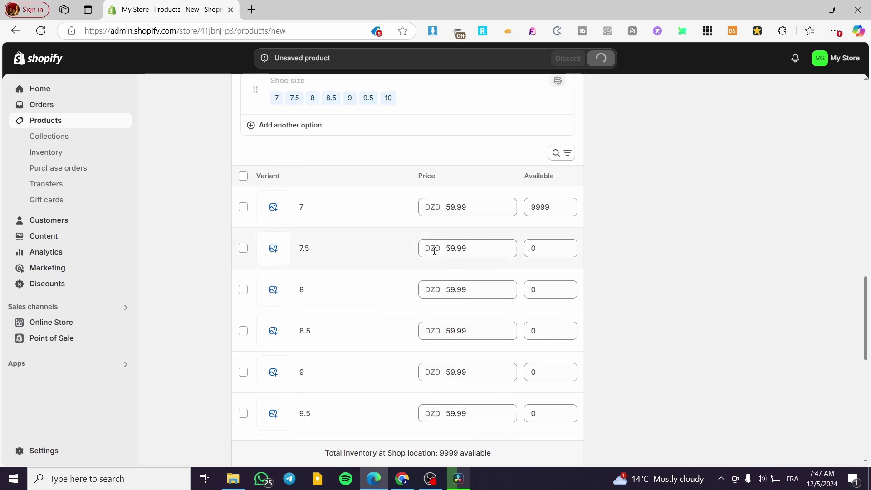
{"action": "left_click", "coordinate": [533, 247]}
{"action": "type", "text": "9"}
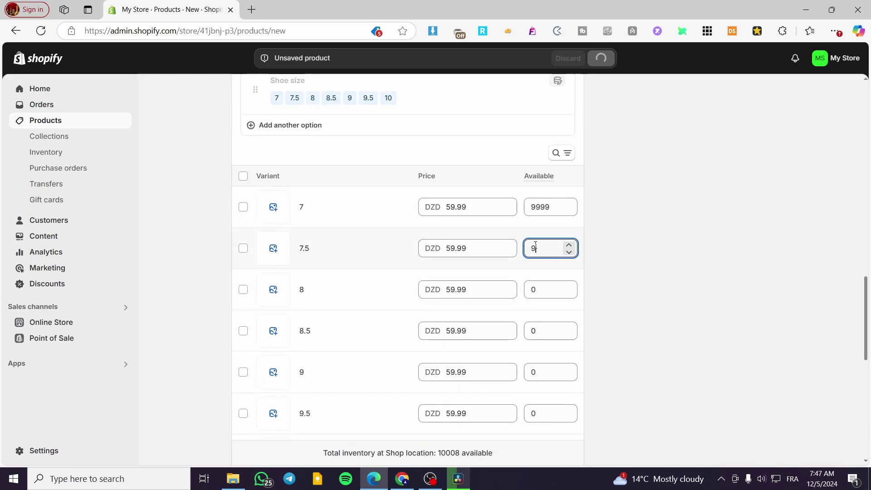
{"action": "type", "text": "999"}
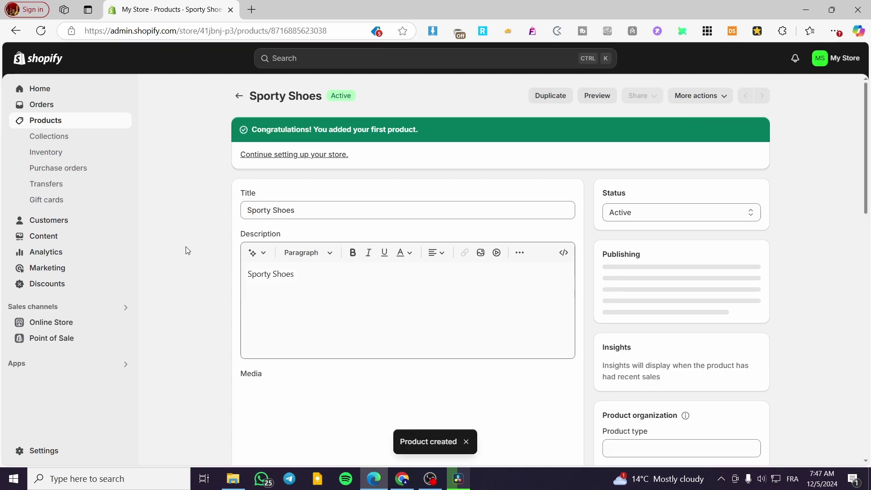
Open the online store's Dawn theme for customization and review the home page preview down to the featured products.
{"action": "left_click", "coordinate": [54, 329]}
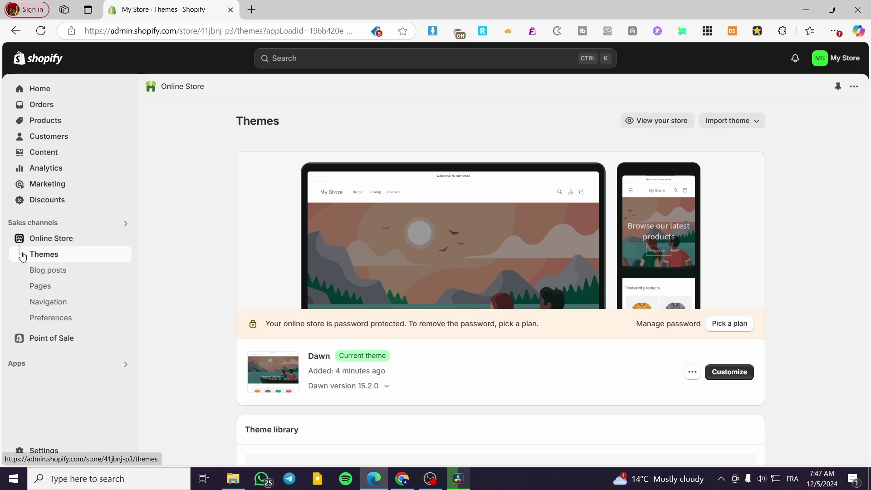
{"action": "left_click", "coordinate": [728, 371]}
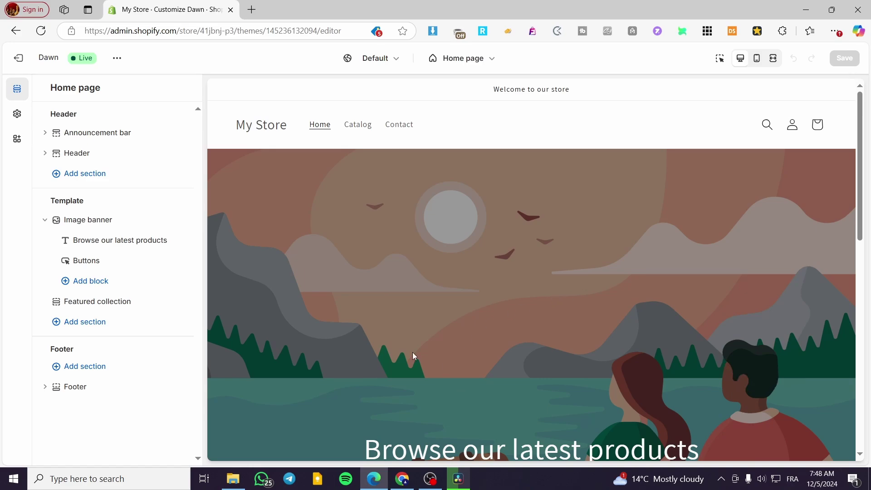
{"action": "scroll", "coordinate": [592, 288], "scroll_direction": "down", "scroll_amount": 8}
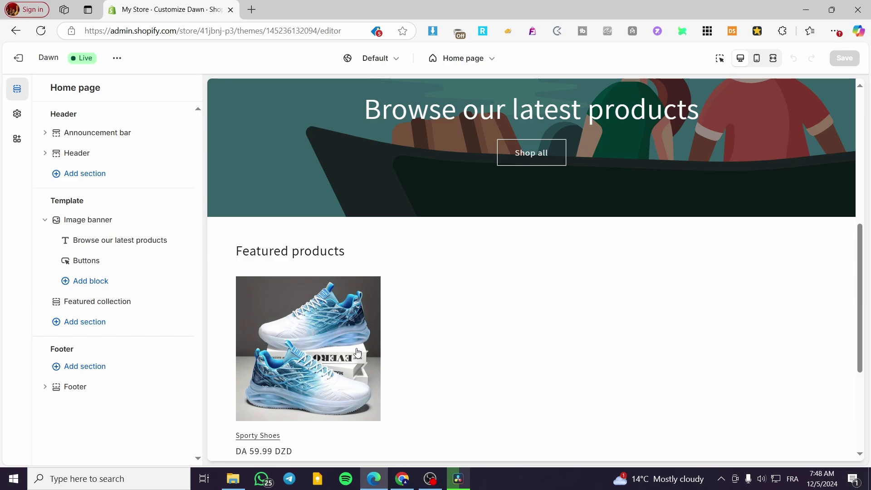
{"action": "scroll", "coordinate": [566, 354], "scroll_direction": "up", "scroll_amount": 8}
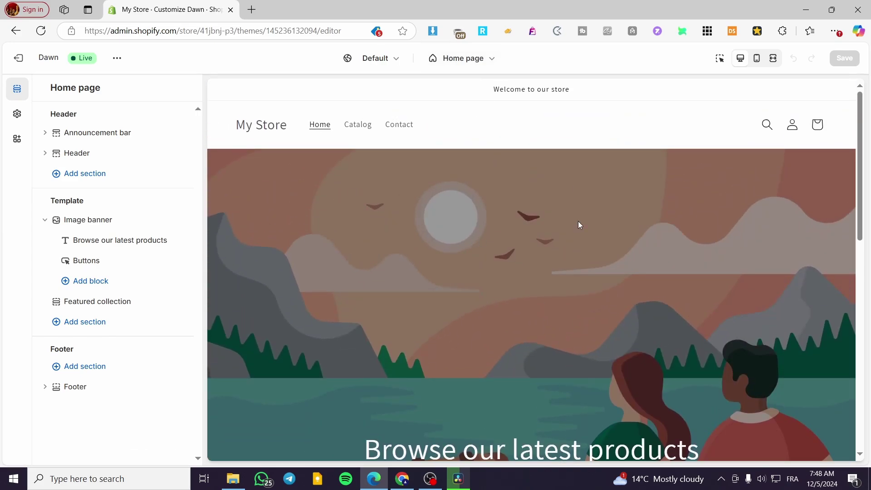
{"action": "scroll", "coordinate": [578, 221], "scroll_direction": "down", "scroll_amount": 8}
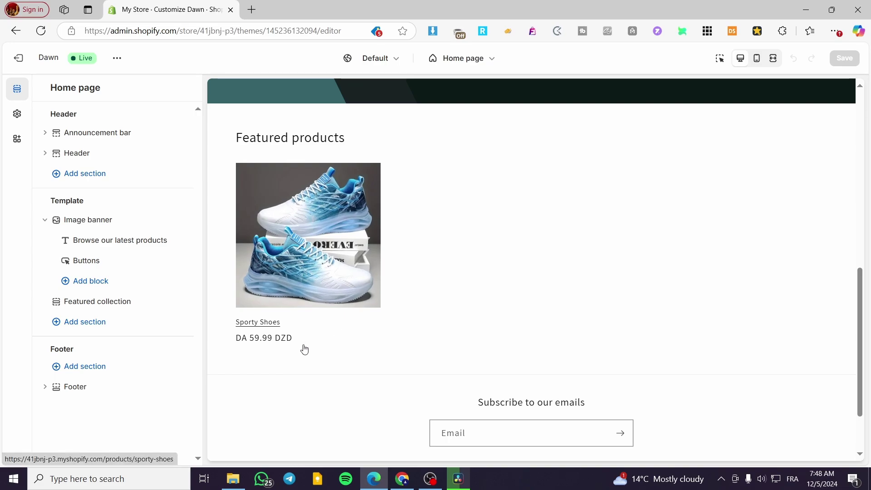
Add a Multicolumn section to the home page template and set its heading to Client Review.
{"action": "left_click", "coordinate": [96, 326]}
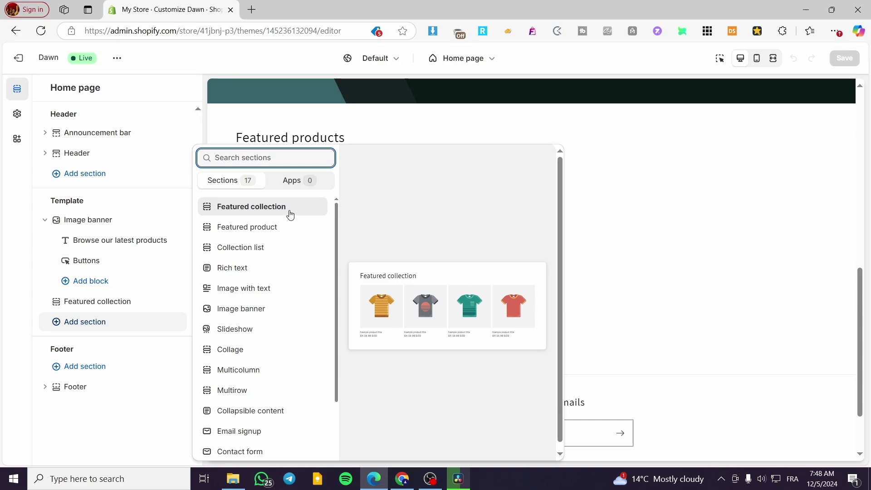
{"action": "left_click", "coordinate": [235, 373]}
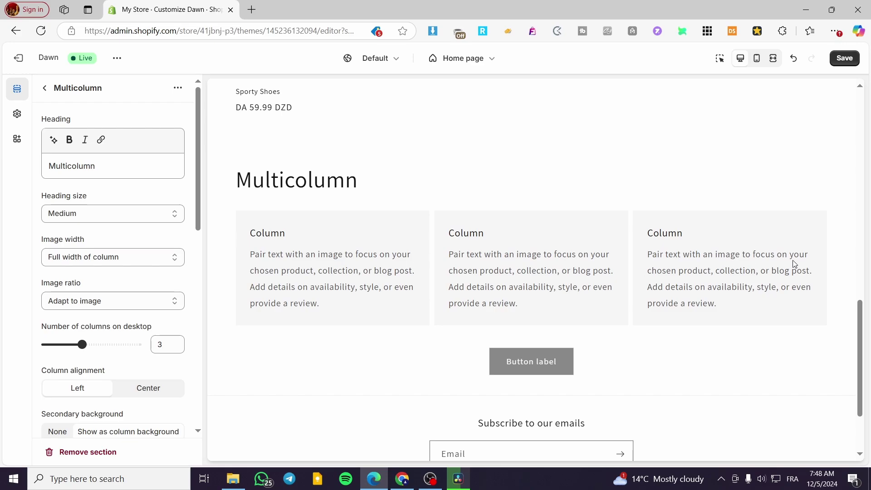
{"action": "double_click", "coordinate": [100, 166]}
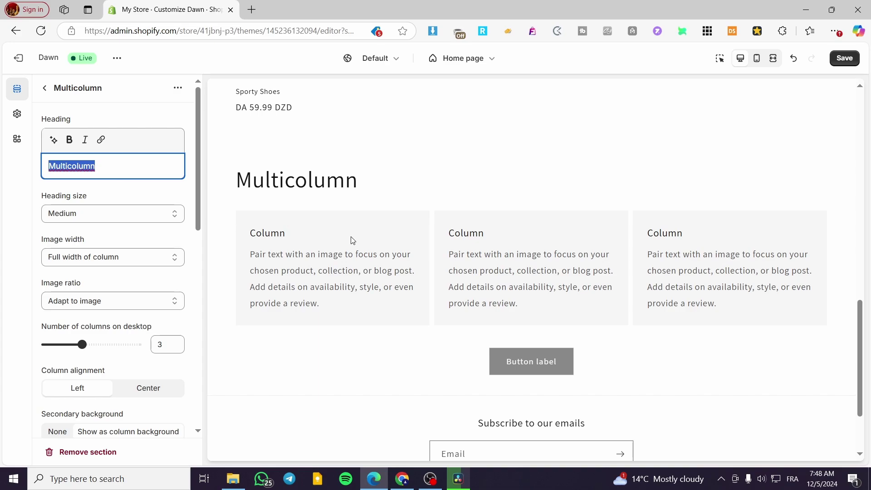
{"action": "type", "text": "Client"}
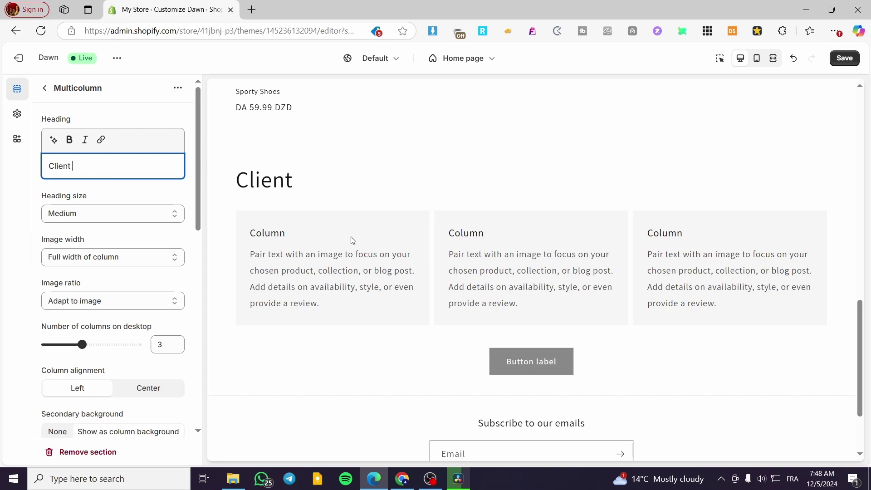
{"action": "type", "text": " Revie"}
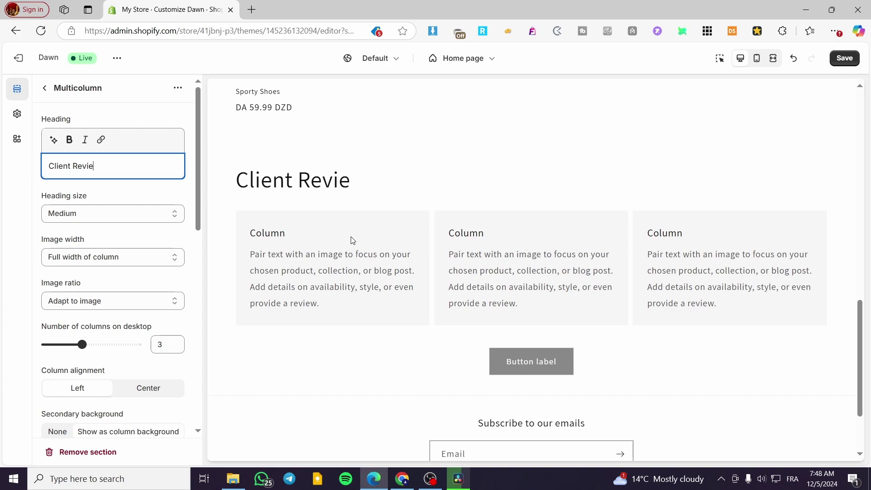
{"action": "type", "text": "w"}
{"action": "scroll", "coordinate": [136, 238], "scroll_direction": "down", "scroll_amount": 5}
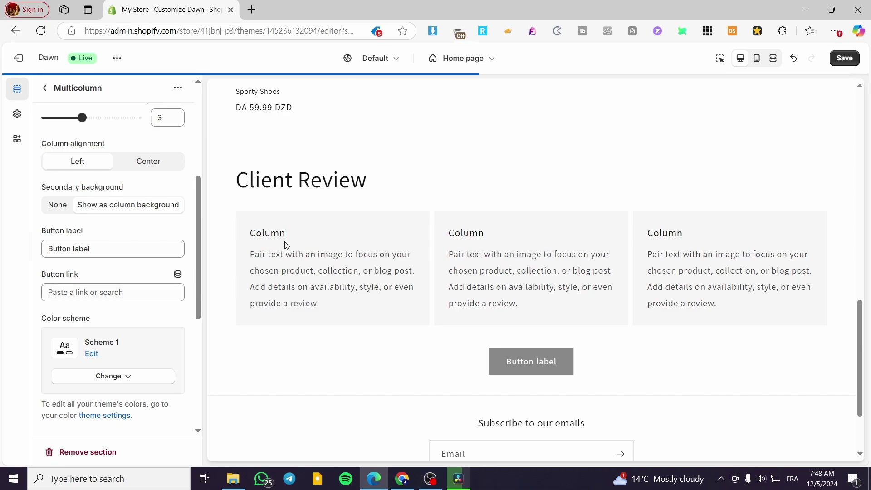
{"action": "left_click", "coordinate": [44, 88]}
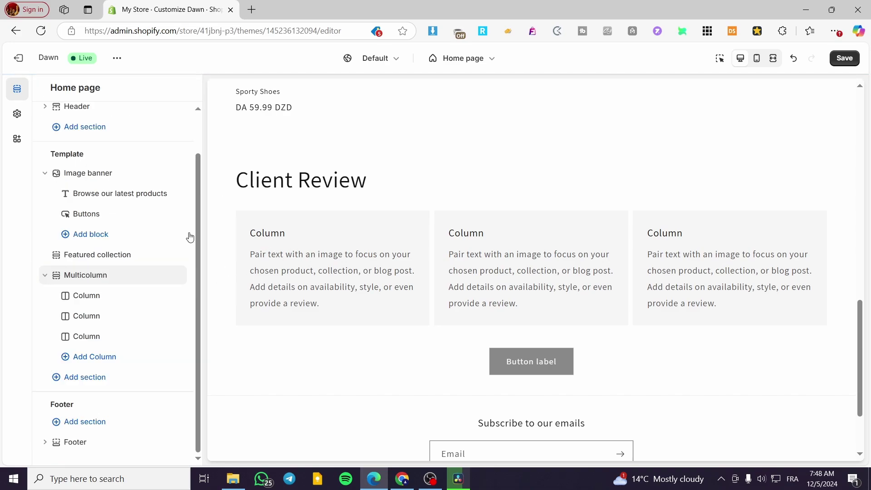
Give the first column of the Multicolumn section the existing shoe image and enter the reviewer's first name as its heading.
{"action": "left_click", "coordinate": [91, 297]}
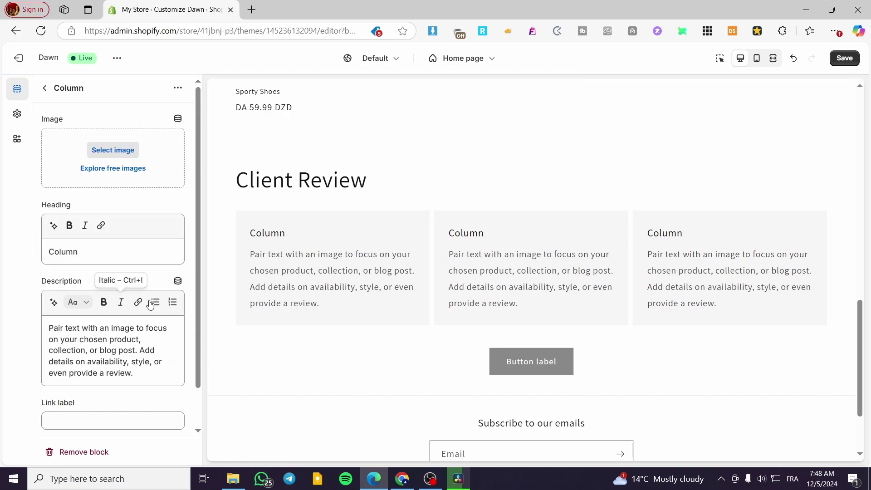
{"action": "left_click", "coordinate": [126, 150]}
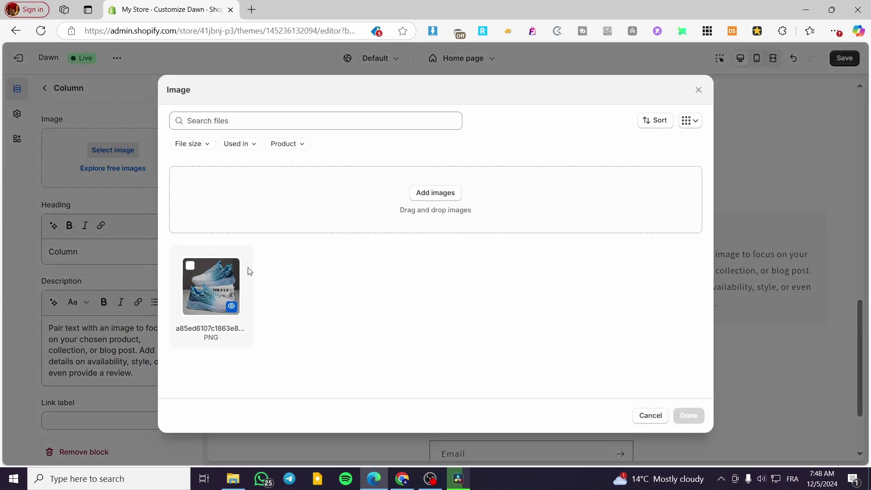
{"action": "left_click", "coordinate": [208, 271]}
{"action": "left_click", "coordinate": [685, 415]}
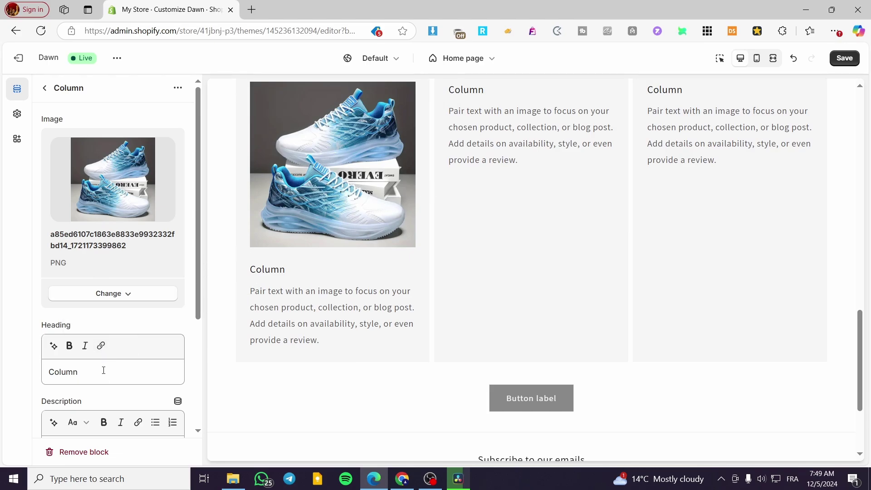
{"action": "left_click_drag", "start_coordinate": [100, 372], "coordinate": [38, 376]}
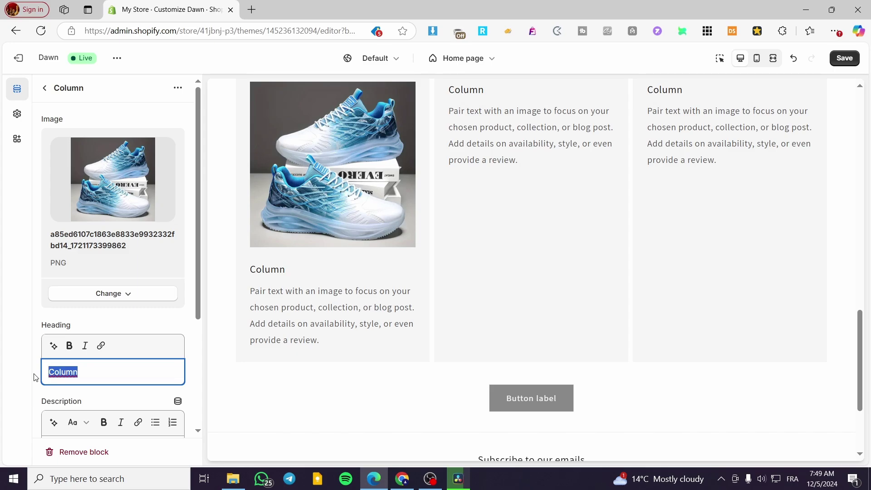
{"action": "type", "text": "Jack"}
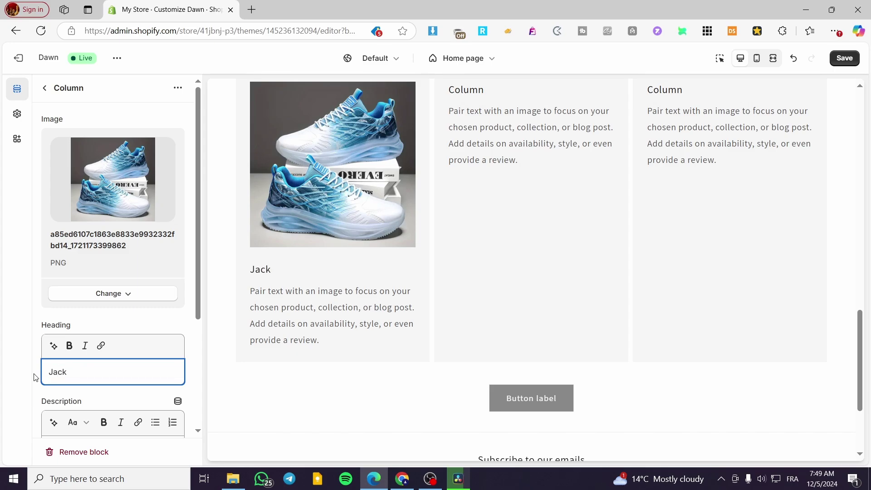
Replace the first column's description with "This is an amazing product i have used multiple times and i am satisfied.".
{"action": "scroll", "coordinate": [234, 304], "scroll_direction": "down", "scroll_amount": 3}
{"action": "scroll", "coordinate": [113, 317], "scroll_direction": "down", "scroll_amount": 3}
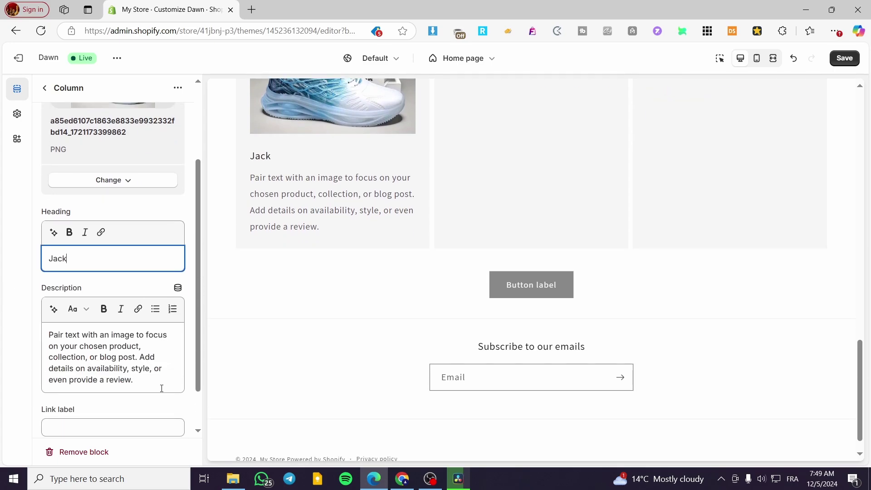
{"action": "left_click_drag", "start_coordinate": [164, 386], "coordinate": [47, 334]}
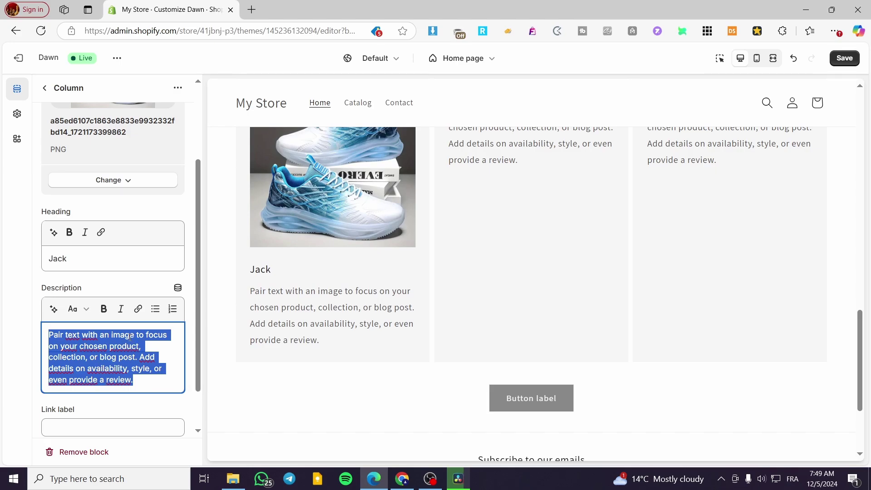
{"action": "type", "text": "This is"}
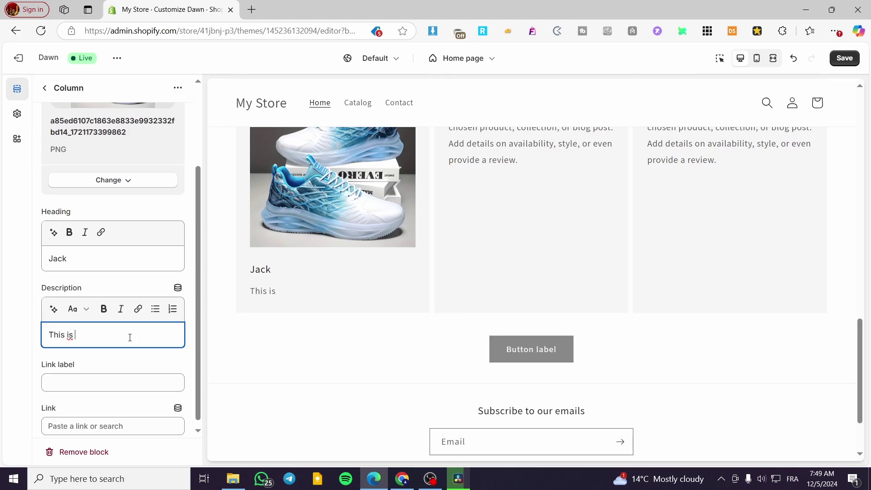
{"action": "type", "text": " an amazing prodd"}
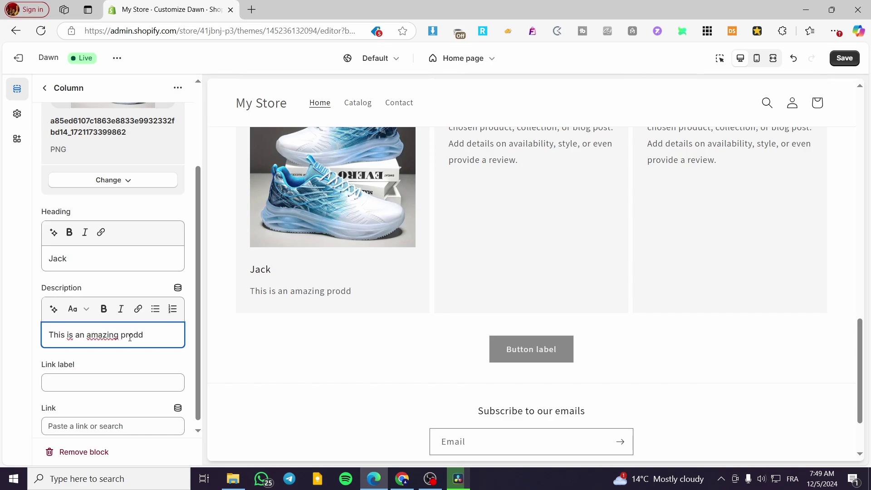
{"action": "key", "text": "BackSpace"}
{"action": "type", "text": "c"}
{"action": "type", "text": "uc"}
{"action": "type", "text": "t i have use"}
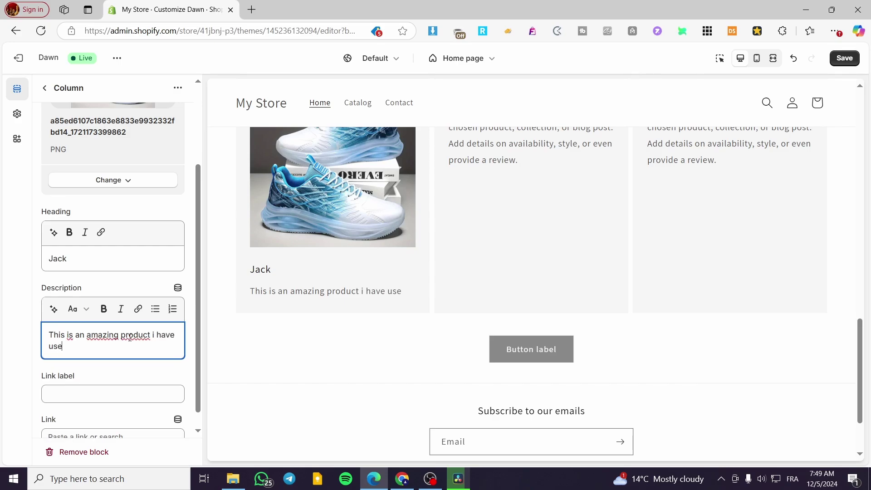
{"action": "type", "text": "d ml"}
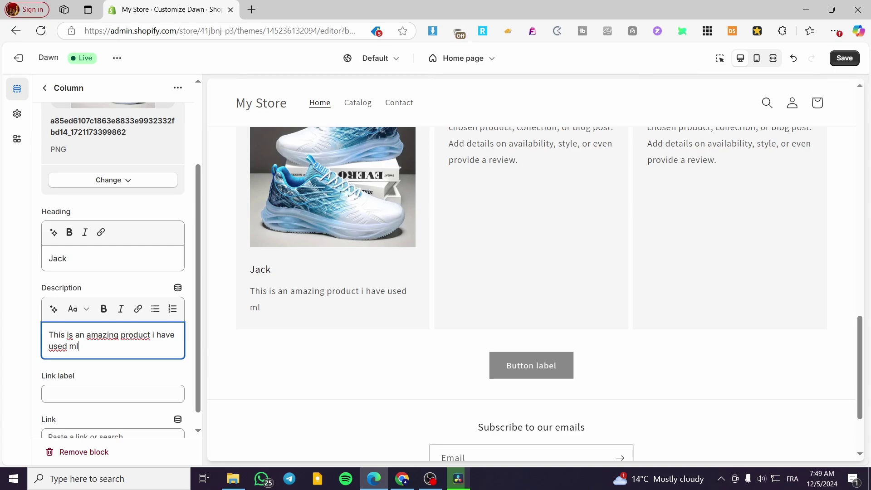
{"action": "key", "text": "BackSpace"}
{"action": "type", "text": "ulti"}
{"action": "type", "text": "ple times"}
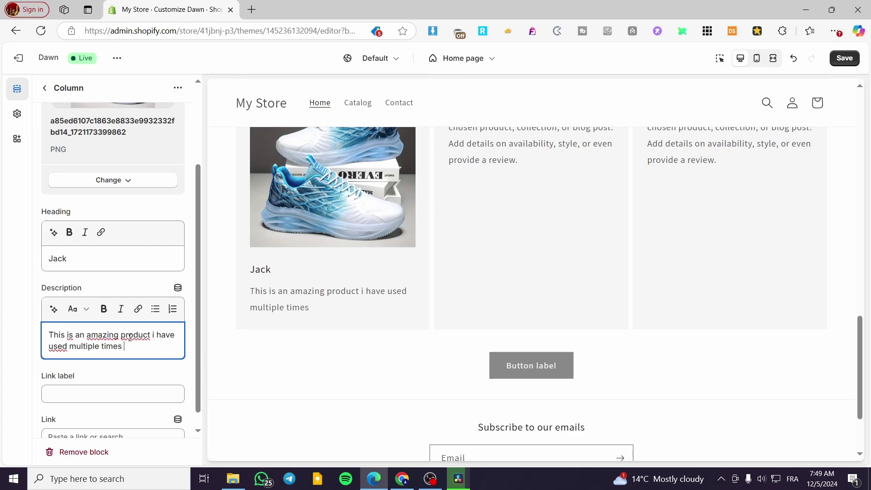
{"action": "type", "text": " and"}
{"action": "key", "text": "BackSpace"}
{"action": "type", "text": "i am sati"}
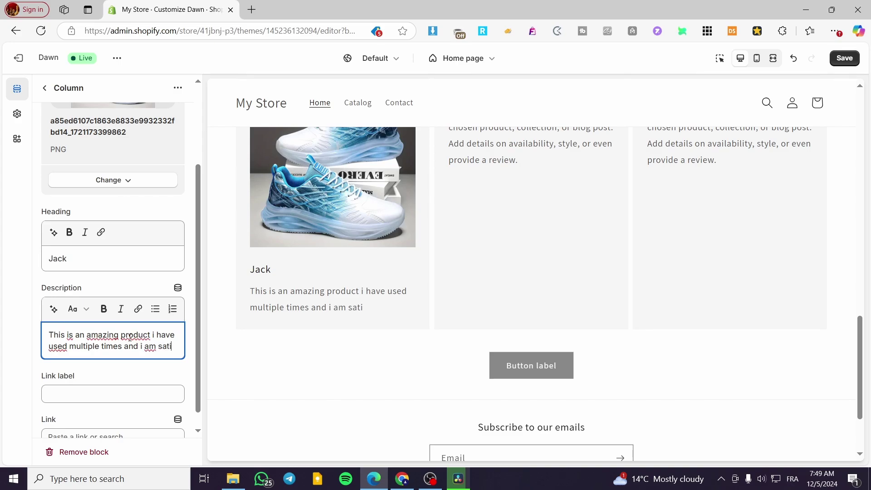
{"action": "type", "text": "sfied"}
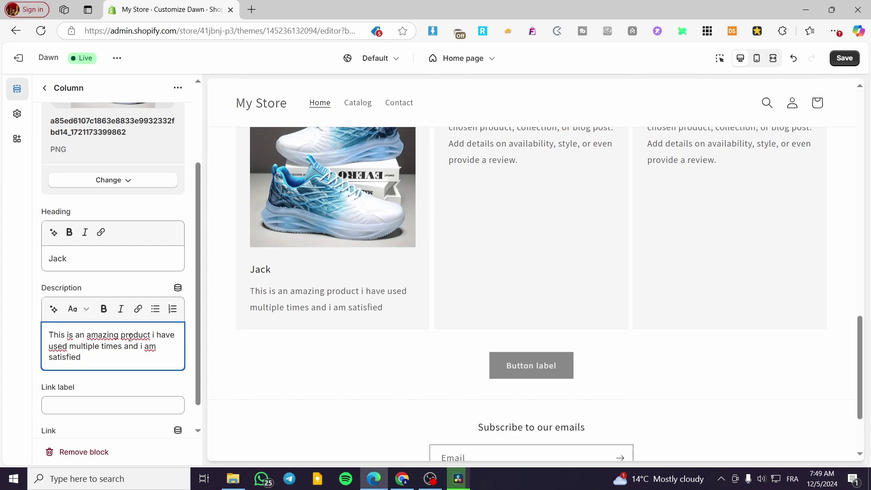
{"action": "type", "text": "."}
{"action": "left_click", "coordinate": [45, 87]}
{"action": "left_click", "coordinate": [124, 325]}
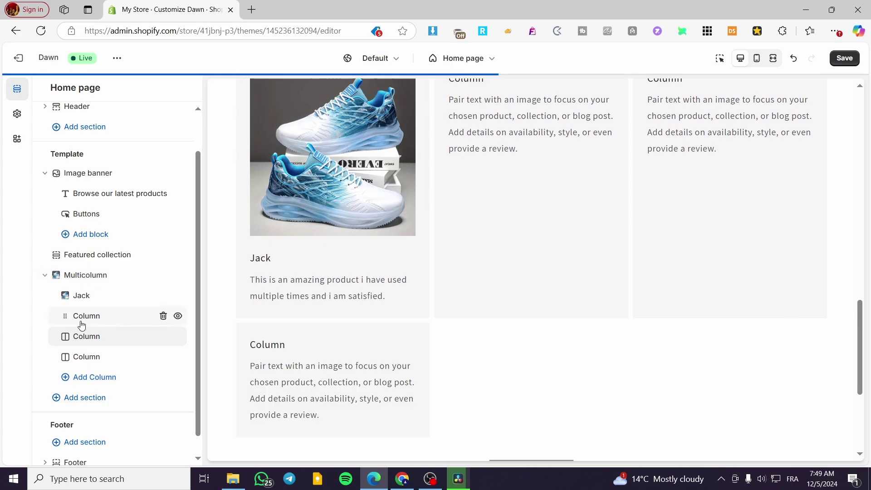
{"action": "left_click", "coordinate": [164, 317]}
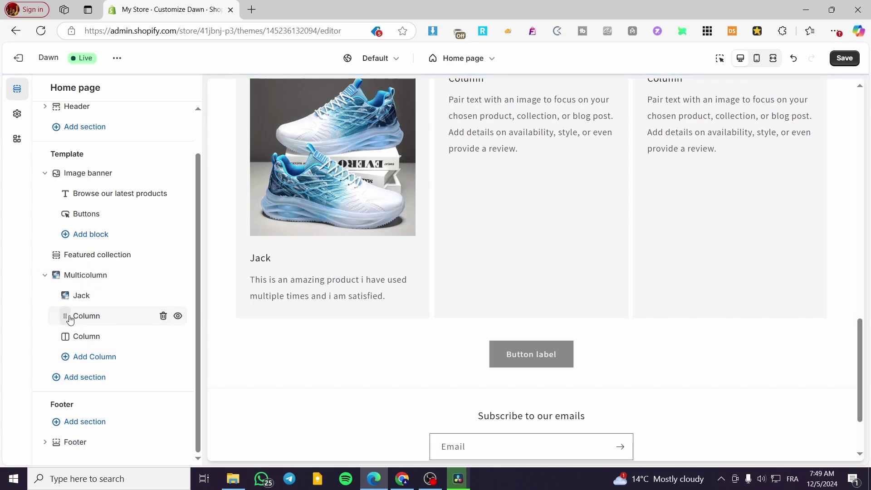
Assign the existing shoe image to the second column of the Client Review section.
{"action": "left_click", "coordinate": [88, 320]}
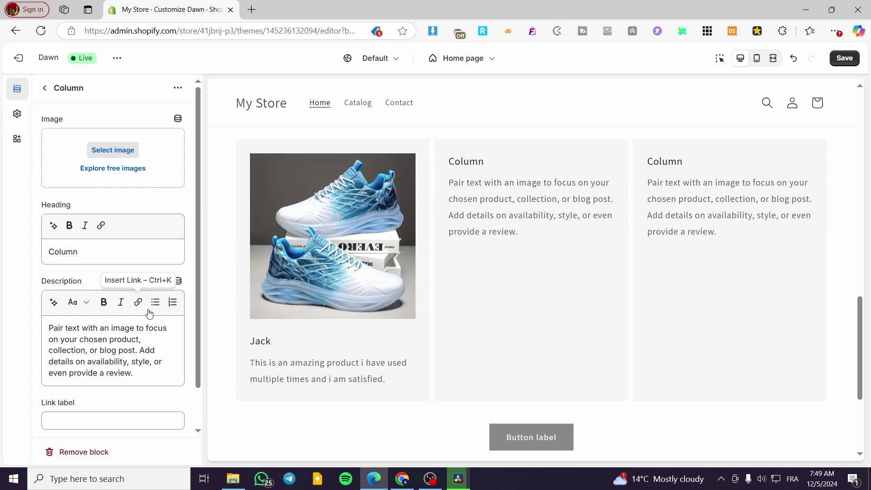
{"action": "left_click", "coordinate": [119, 151]}
{"action": "left_click", "coordinate": [189, 267]}
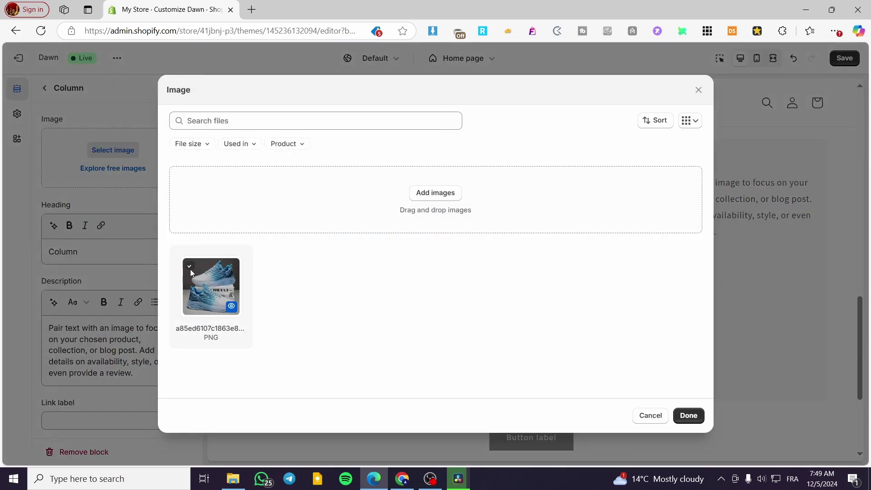
{"action": "left_click", "coordinate": [686, 415]}
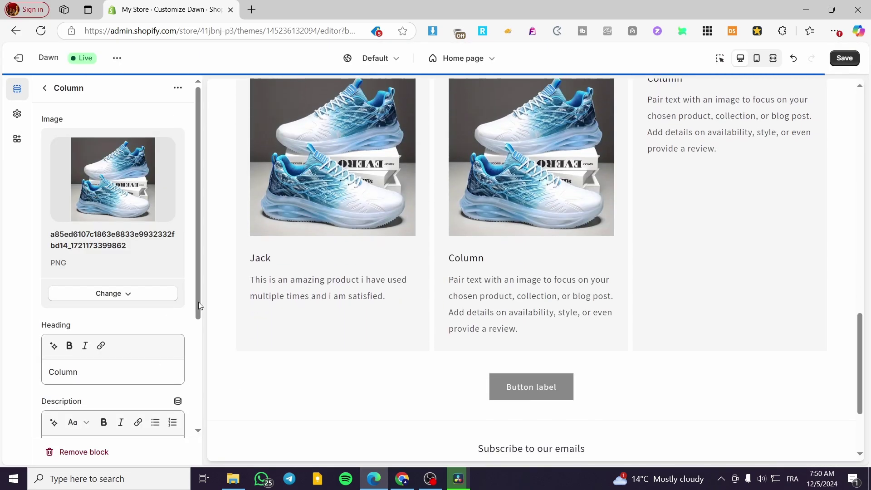
{"action": "left_click", "coordinate": [44, 88]}
Assign the existing shoe image to the third column and return to the home page's section list.
{"action": "left_click", "coordinate": [114, 344]}
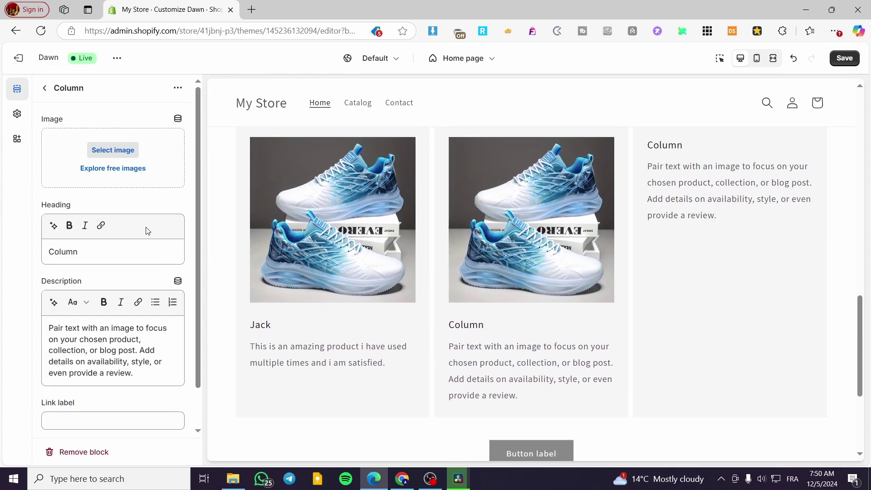
{"action": "left_click", "coordinate": [120, 150]}
{"action": "left_click", "coordinate": [211, 286]}
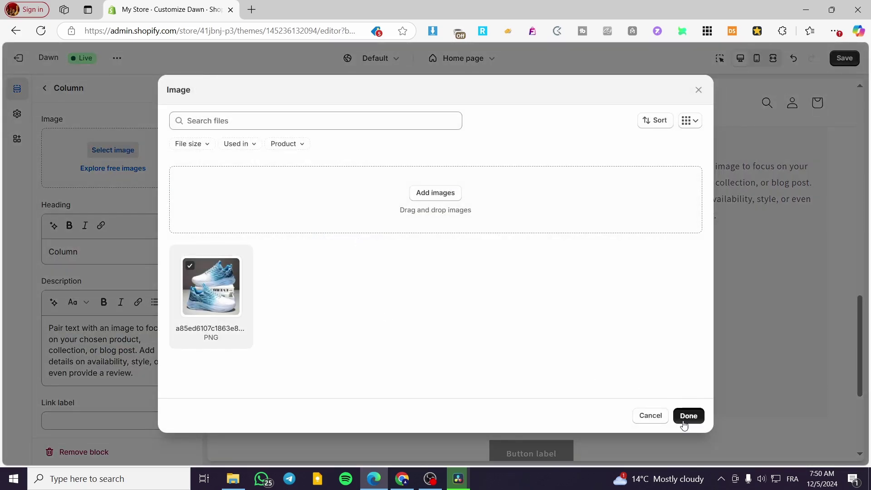
{"action": "left_click", "coordinate": [688, 415]}
{"action": "scroll", "coordinate": [757, 316], "scroll_direction": "down", "scroll_amount": 2}
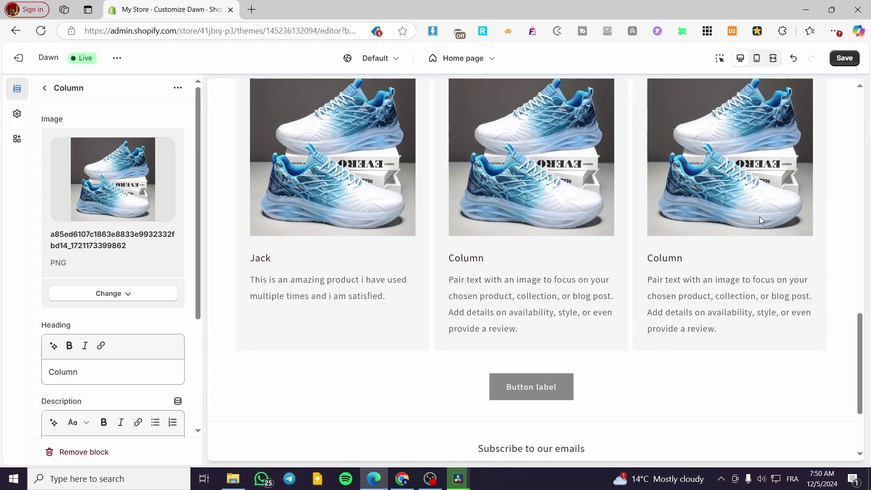
{"action": "scroll", "coordinate": [653, 219], "scroll_direction": "up", "scroll_amount": 4}
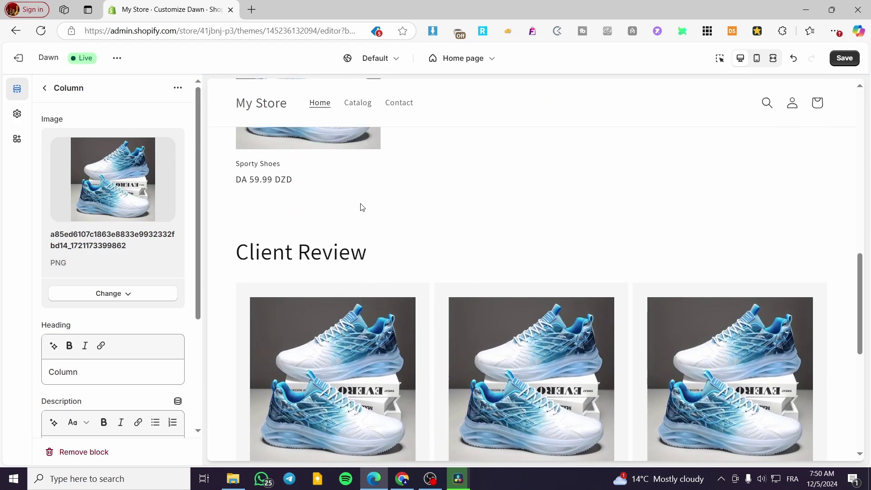
{"action": "left_click", "coordinate": [45, 87]}
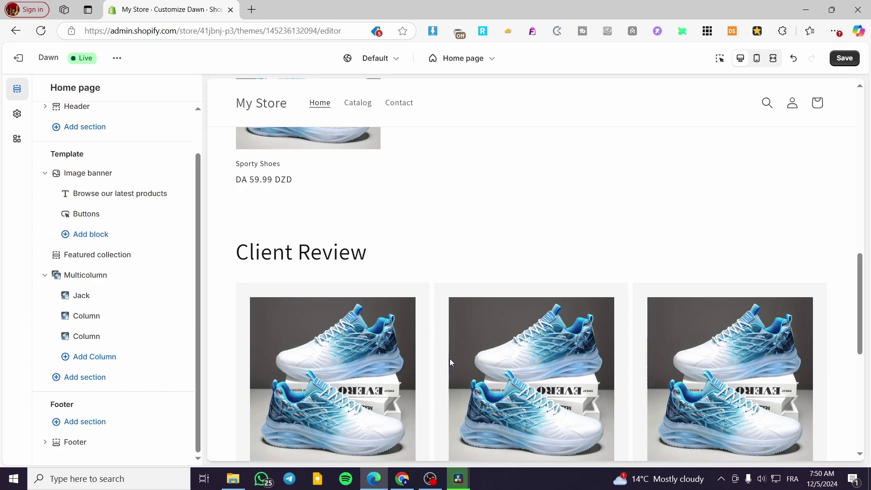
Open the Sporty Shoes product page in the theme editor from the home page's featured products.
{"action": "scroll", "coordinate": [355, 290], "scroll_direction": "up", "scroll_amount": 4}
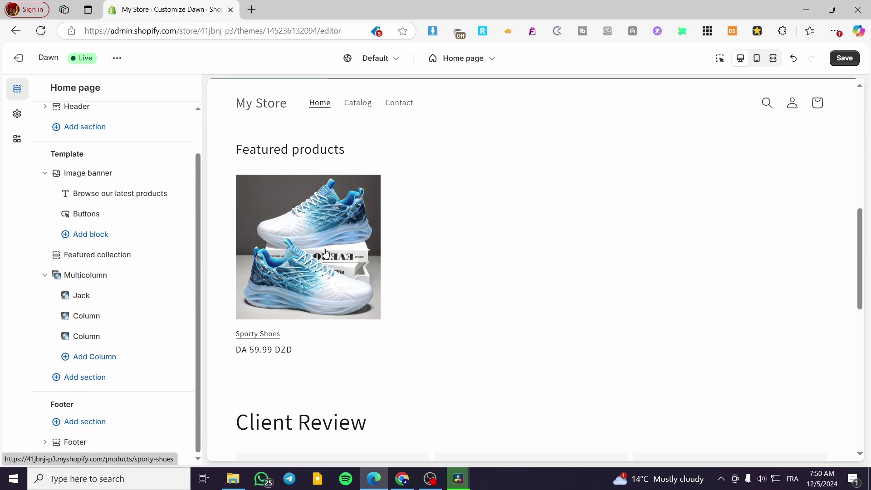
{"action": "left_click", "coordinate": [484, 347]}
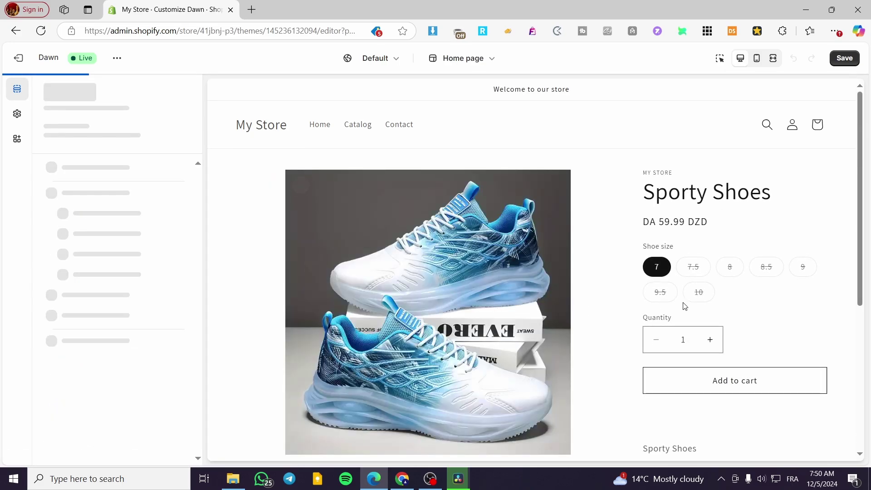
{"action": "scroll", "coordinate": [641, 272], "scroll_direction": "down", "scroll_amount": 5}
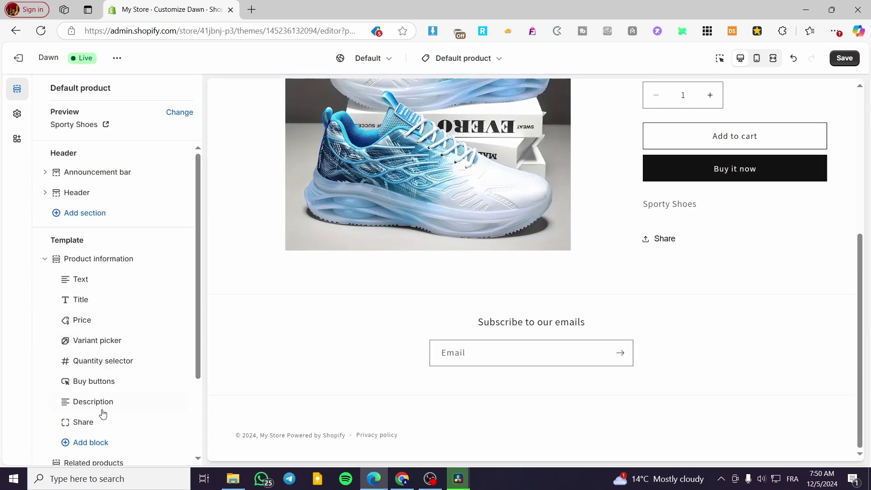
Add a Multicolumn section to the Default product template below Related products and return to the section list.
{"action": "mouse_move", "coordinate": [101, 391]}
{"action": "scroll", "coordinate": [87, 459], "scroll_direction": "down", "scroll_amount": 2}
{"action": "left_click", "coordinate": [83, 377]}
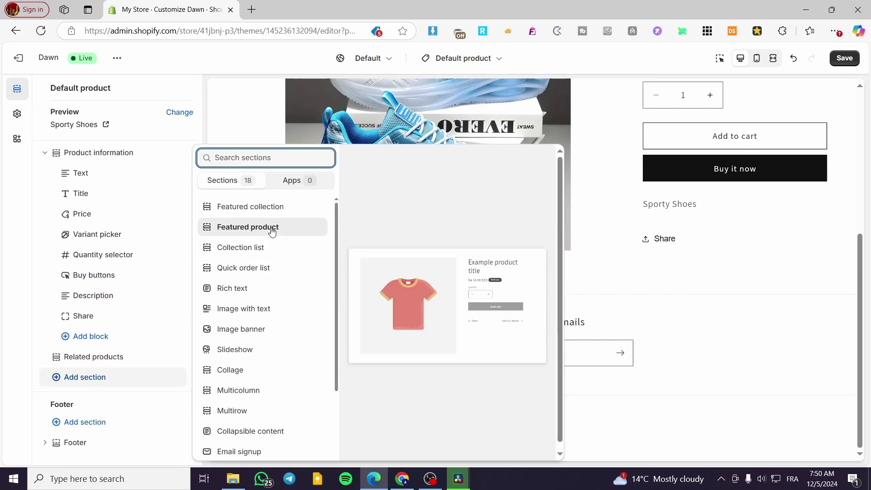
{"action": "left_click", "coordinate": [251, 390]}
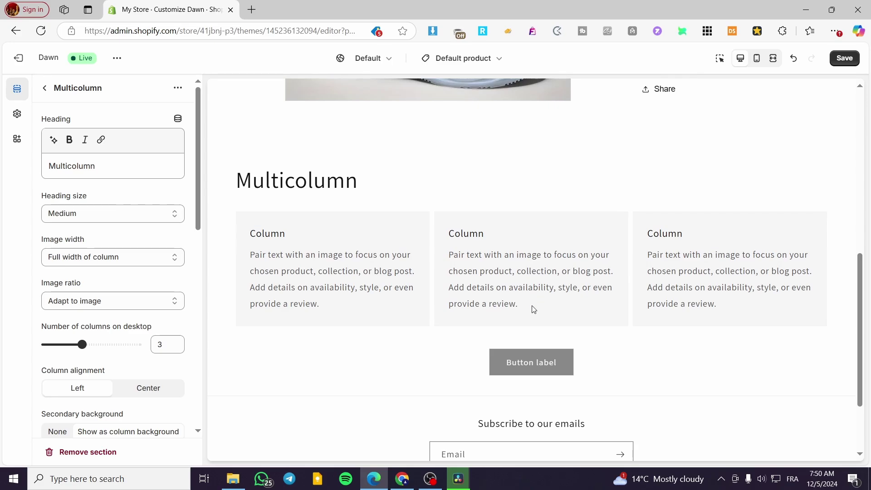
{"action": "scroll", "coordinate": [534, 309], "scroll_direction": "up", "scroll_amount": 3}
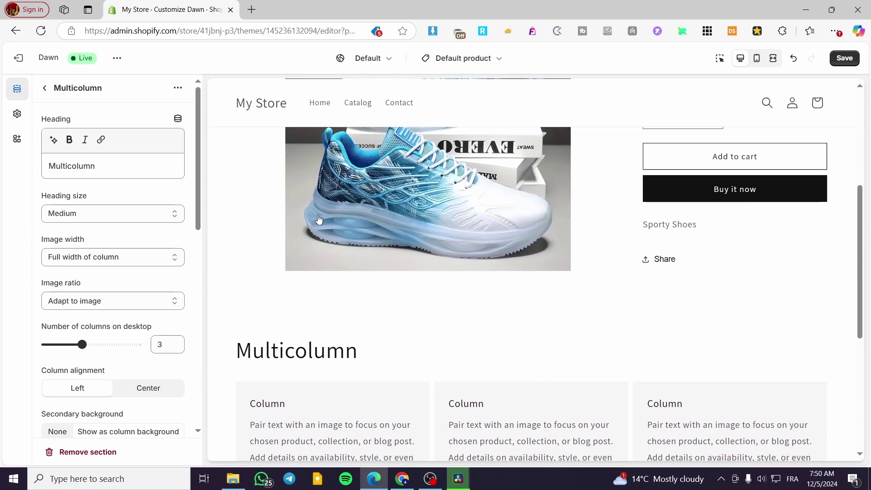
{"action": "left_click", "coordinate": [43, 88]}
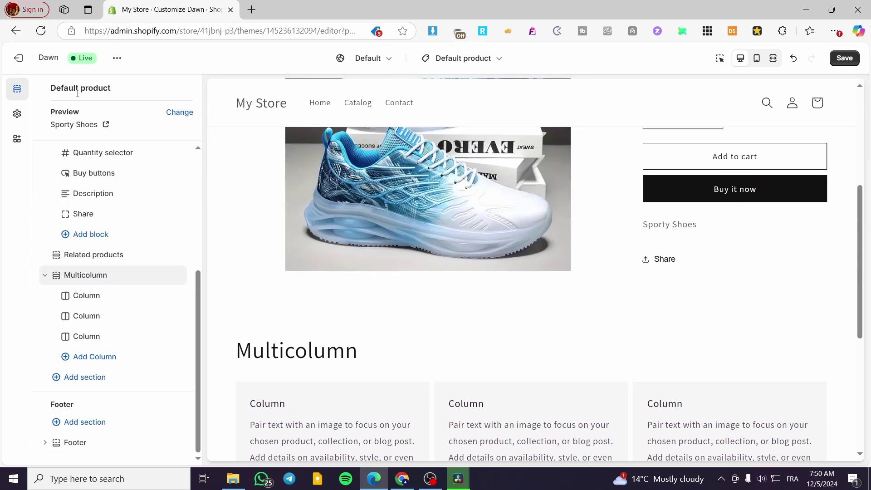
Return to the home page and clear the description of the first Client Review column.
{"action": "left_click", "coordinate": [16, 30]}
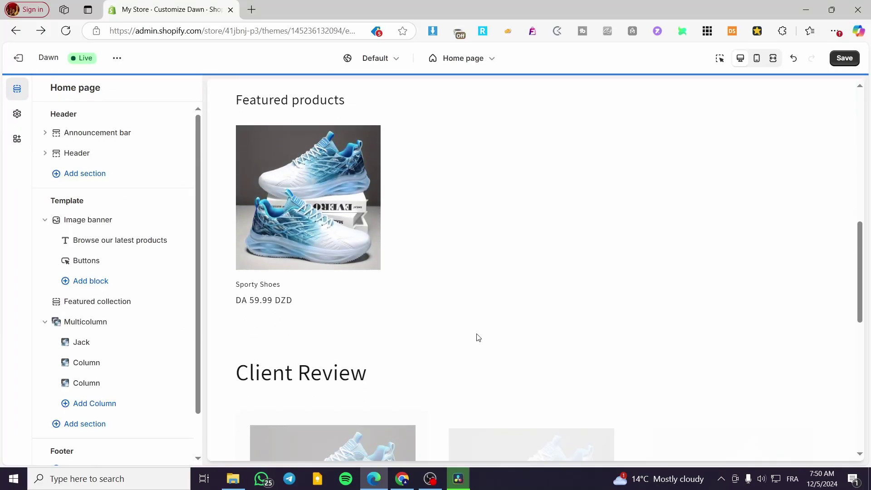
{"action": "scroll", "coordinate": [476, 335], "scroll_direction": "down", "scroll_amount": 5}
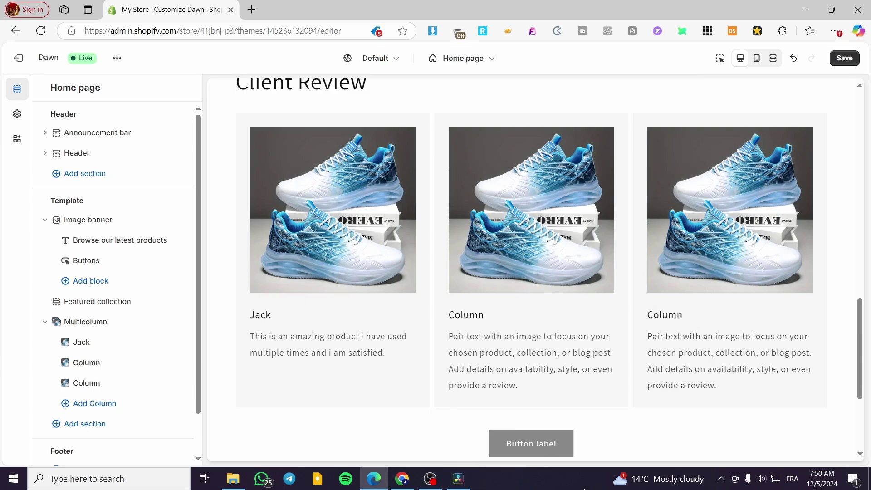
{"action": "left_click", "coordinate": [127, 342]}
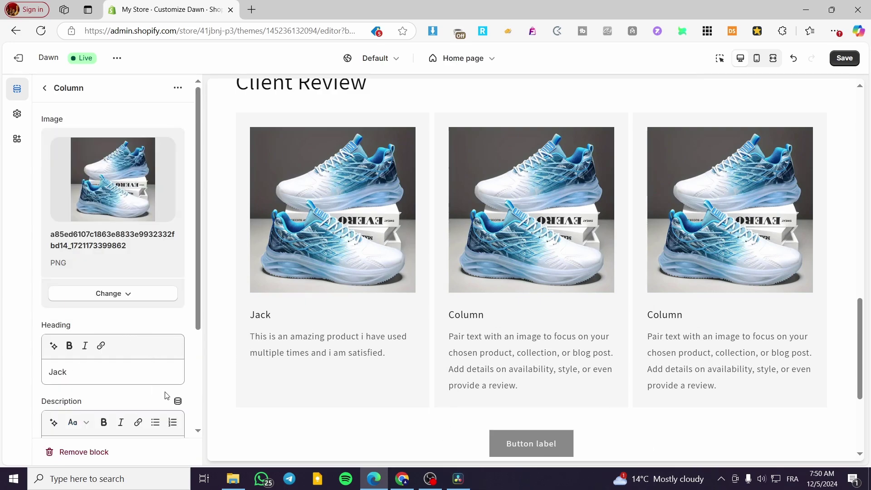
{"action": "scroll", "coordinate": [167, 395], "scroll_direction": "down", "scroll_amount": 3}
{"action": "left_click_drag", "start_coordinate": [148, 325], "coordinate": [4, 320]}
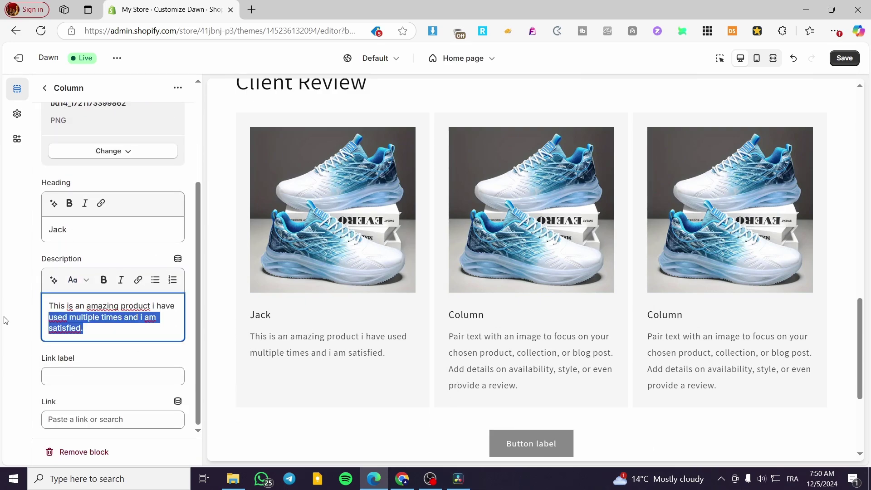
{"action": "key", "text": "BackSpace"}
{"action": "key", "text": "BackSpace"}
{"action": "key", "text": "BackSpace"}
{"action": "key", "text": "BackSpace"}
{"action": "key", "text": "BackSpace"}
{"action": "key", "text": "BackSpace"}
{"action": "key", "text": "BackSpace"}
{"action": "key", "text": "BackSpace"}
{"action": "key", "text": "BackSpace"}
{"action": "key", "text": "BackSpace"}
{"action": "key", "text": "BackSpace"}
{"action": "key", "text": "BackSpace"}
{"action": "key", "text": "BackSpace"}
{"action": "key", "text": "BackSpace"}
{"action": "key", "text": "BackSpace"}
{"action": "key", "text": "BackSpace"}
{"action": "key", "text": "BackSpace"}
{"action": "key", "text": "BackSpace"}
{"action": "key", "text": "BackSpace"}
{"action": "key", "text": "BackSpace"}
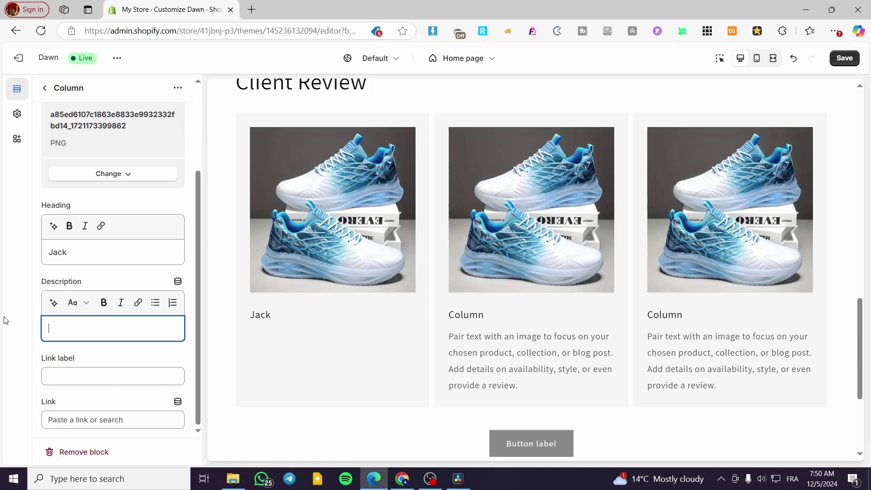
Replace the first column's heading with "Nike" and make it bold.
{"action": "left_click", "coordinate": [113, 252]}
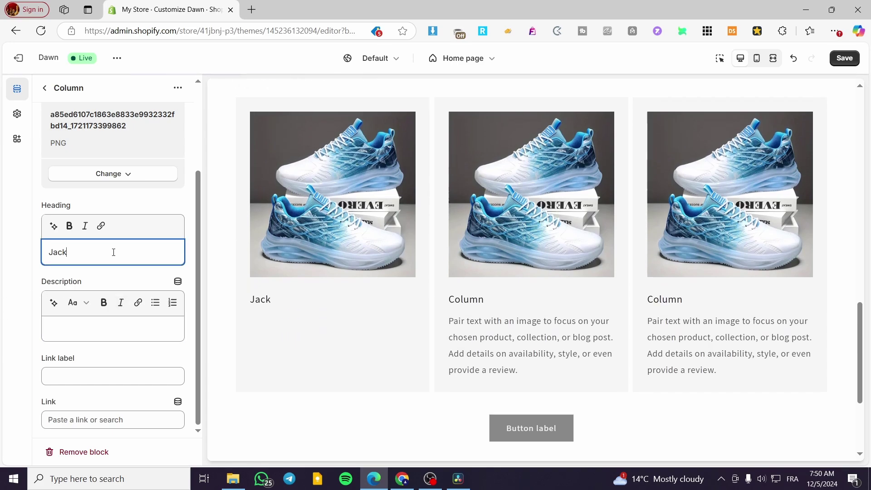
{"action": "key", "text": "BackSpace"}
{"action": "key", "text": "BackSpace"}
{"action": "key", "text": "BackSpace"}
{"action": "key", "text": "BackSpace"}
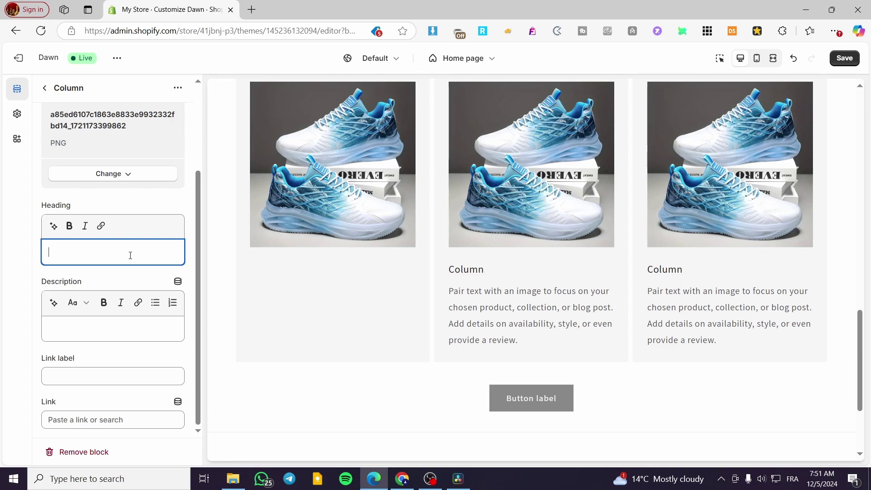
{"action": "type", "text": "NIke"}
{"action": "left_click", "coordinate": [55, 252]}
{"action": "key", "text": "BackSpace"}
{"action": "type", "text": "ike"}
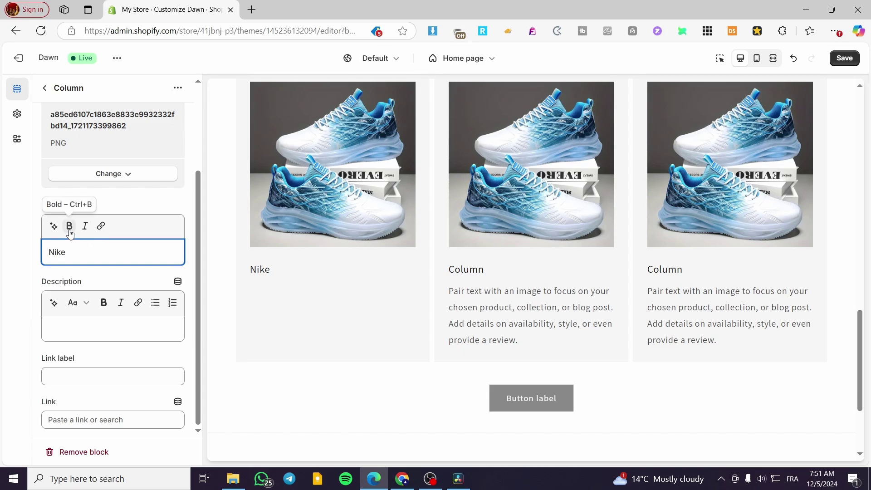
{"action": "left_click_drag", "start_coordinate": [71, 252], "coordinate": [56, 237]}
{"action": "left_click", "coordinate": [69, 225]}
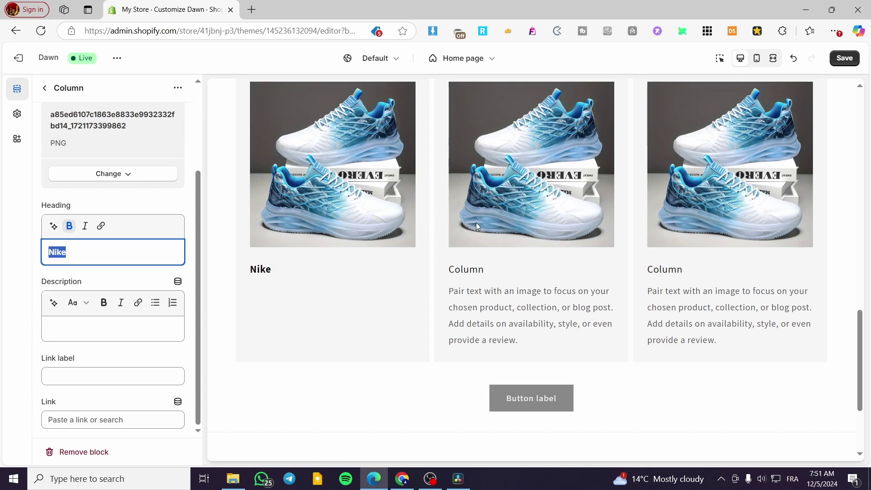
Review the home page preview of the Client Review columns and the settings of the first column.
{"action": "scroll", "coordinate": [454, 236], "scroll_direction": "down", "scroll_amount": 3}
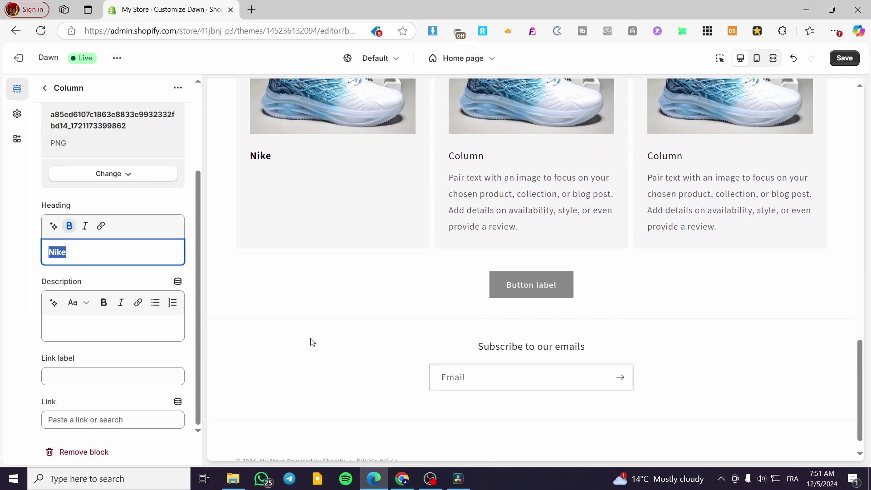
{"action": "scroll", "coordinate": [107, 355], "scroll_direction": "up", "scroll_amount": 3}
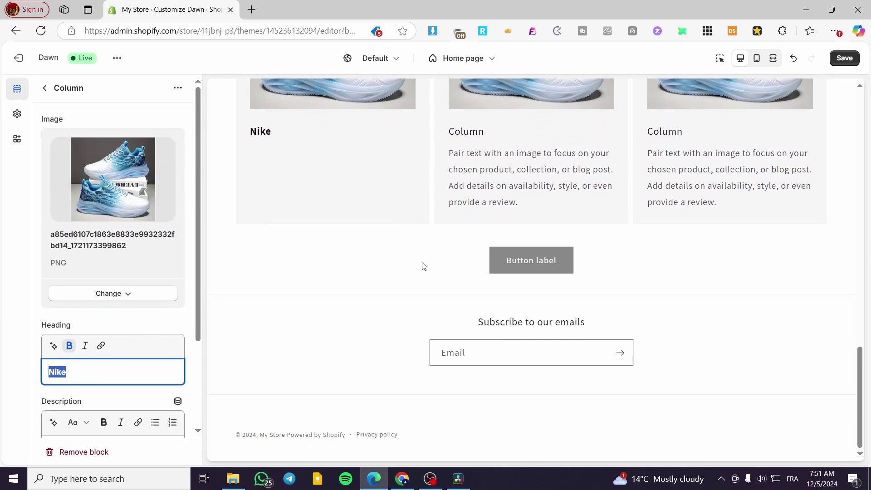
{"action": "scroll", "coordinate": [424, 268], "scroll_direction": "up", "scroll_amount": 6}
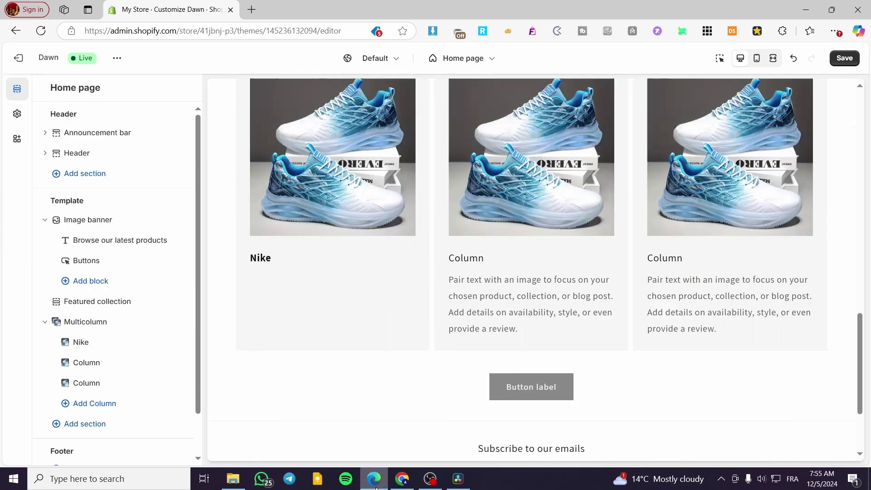
{"action": "mouse_move", "coordinate": [114, 352]}
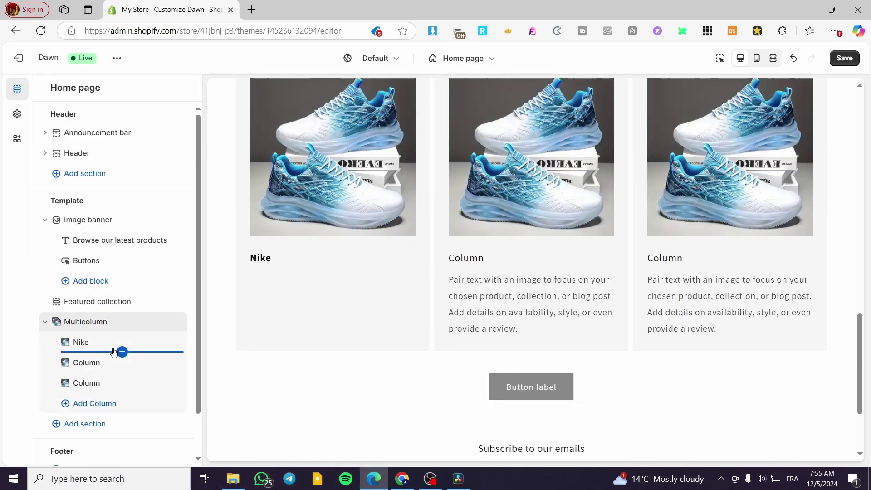
{"action": "left_click", "coordinate": [81, 343]}
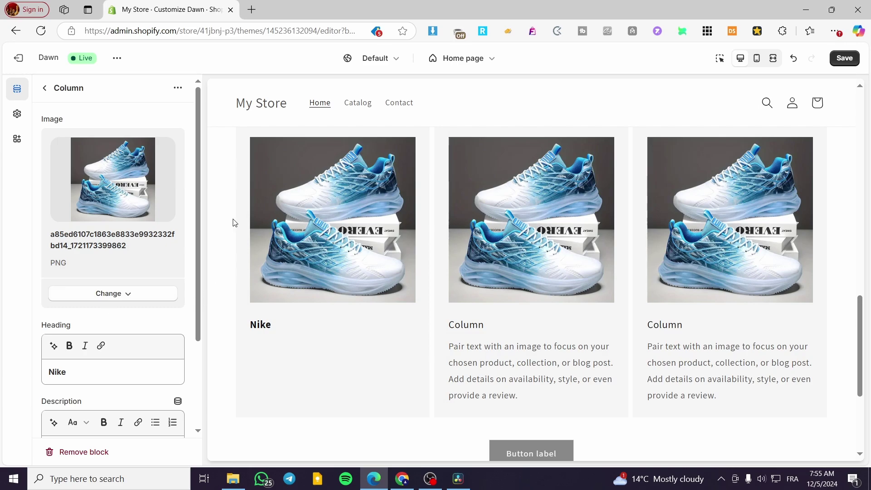
{"action": "scroll", "coordinate": [566, 308], "scroll_direction": "up", "scroll_amount": 3}
{"action": "scroll", "coordinate": [500, 313], "scroll_direction": "down", "scroll_amount": 1}
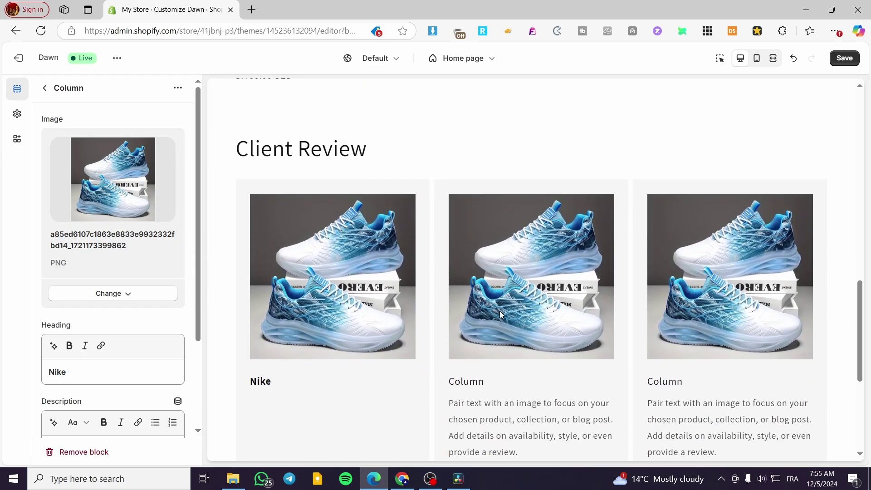
{"action": "scroll", "coordinate": [418, 364], "scroll_direction": "down", "scroll_amount": 5}
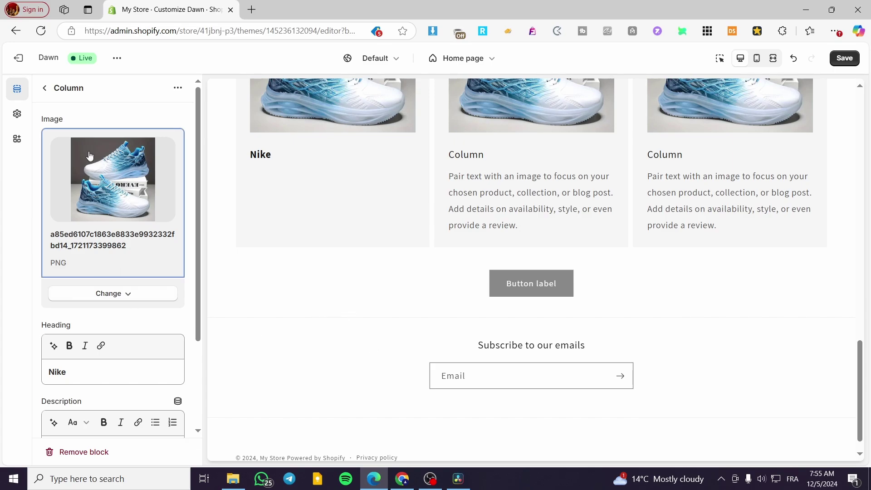
{"action": "left_click", "coordinate": [45, 88]}
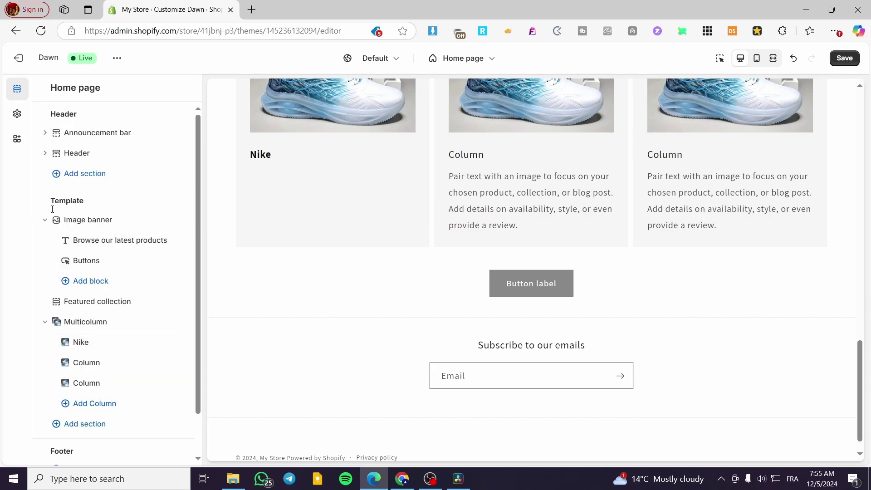
Change the heading of the home page's Multicolumn section to "Best Seller".
{"action": "left_click", "coordinate": [97, 324]}
{"action": "left_click_drag", "start_coordinate": [109, 166], "coordinate": [23, 160]}
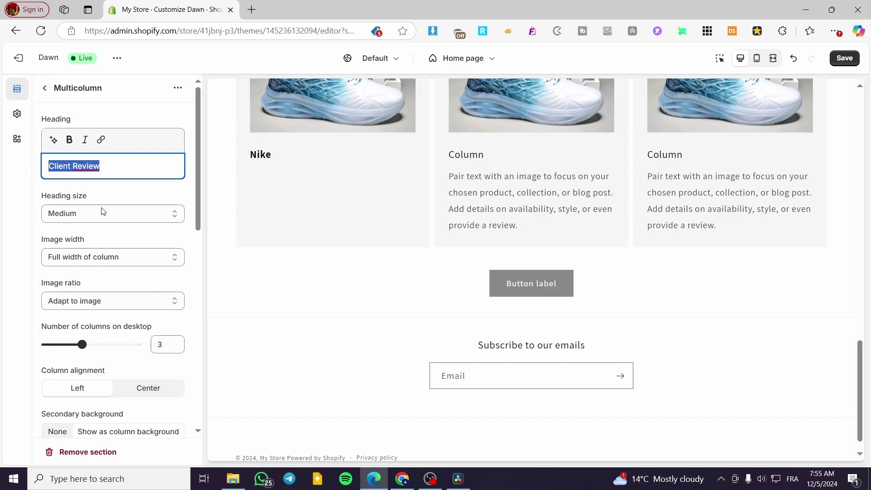
{"action": "scroll", "coordinate": [385, 315], "scroll_direction": "up", "scroll_amount": 5}
{"action": "type", "text": "Latest "}
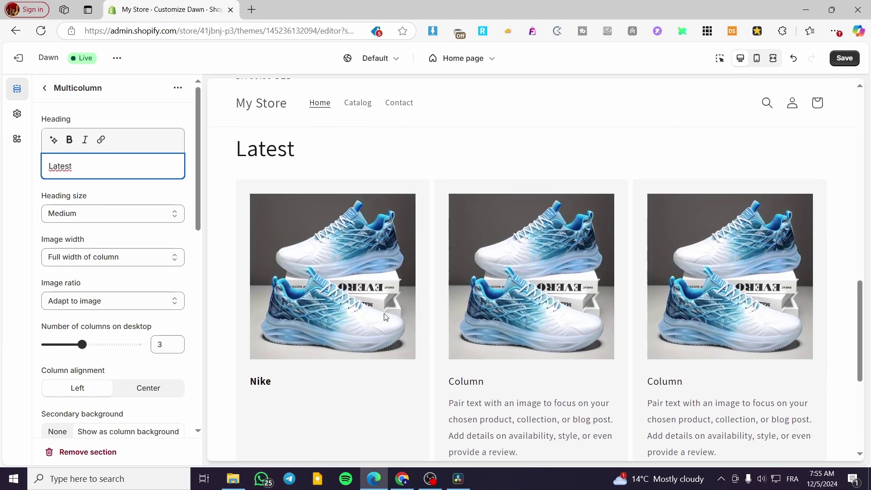
{"action": "type", "text": "Products"}
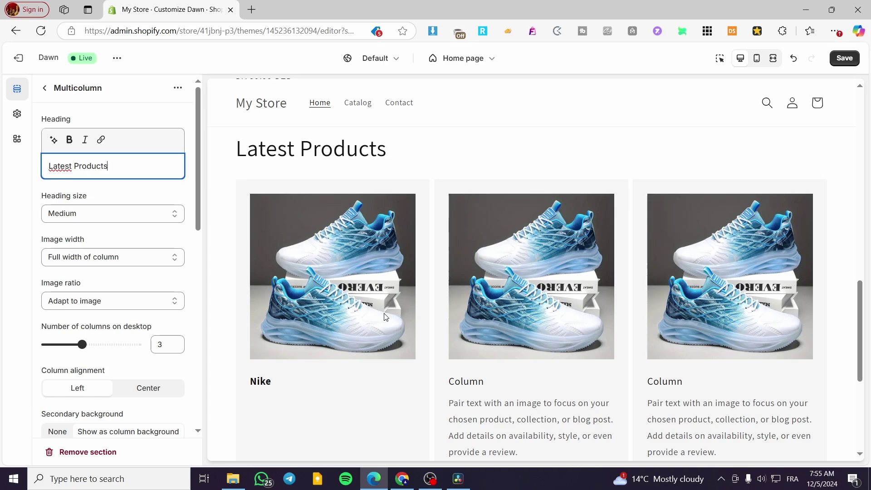
{"action": "left_click_drag", "start_coordinate": [73, 166], "coordinate": [33, 170]}
{"action": "type", "text": "Best Sel"}
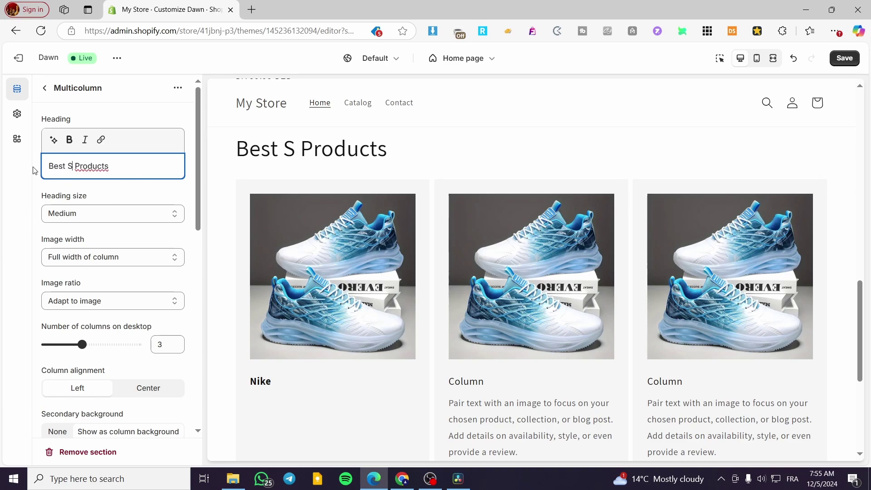
{"action": "type", "text": "ler"}
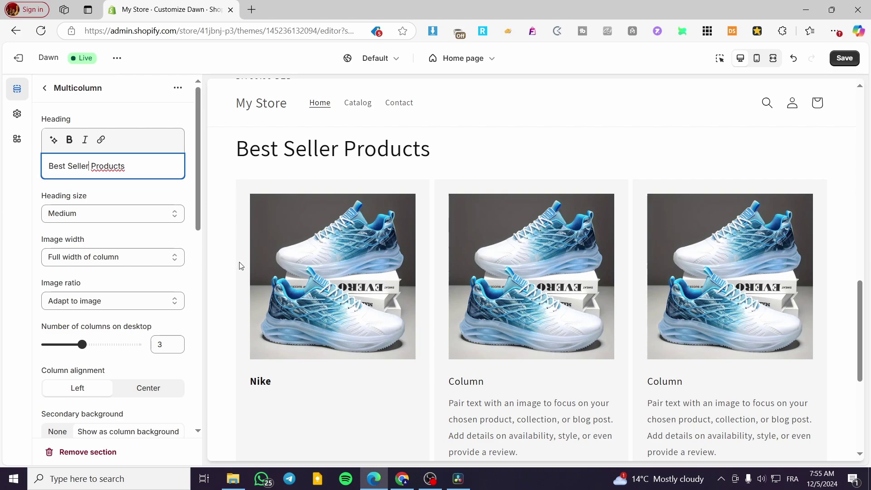
{"action": "left_click_drag", "start_coordinate": [130, 168], "coordinate": [93, 167]}
{"action": "key", "text": "BackSpace"}
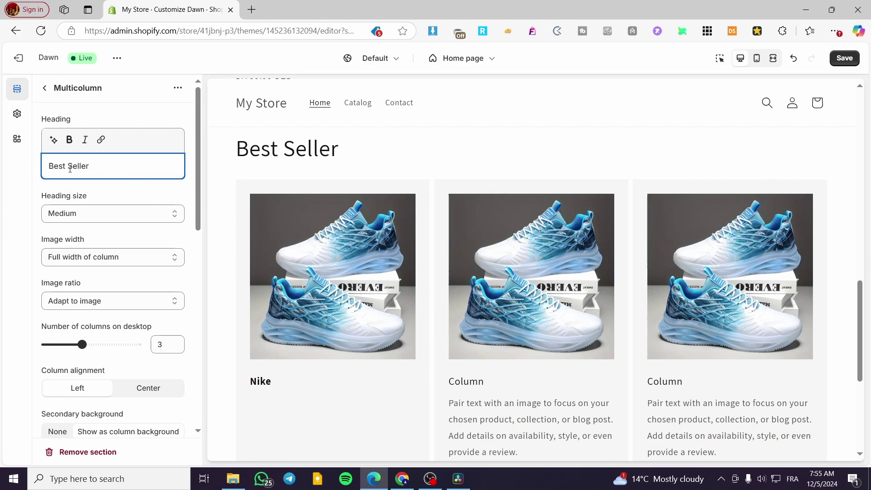
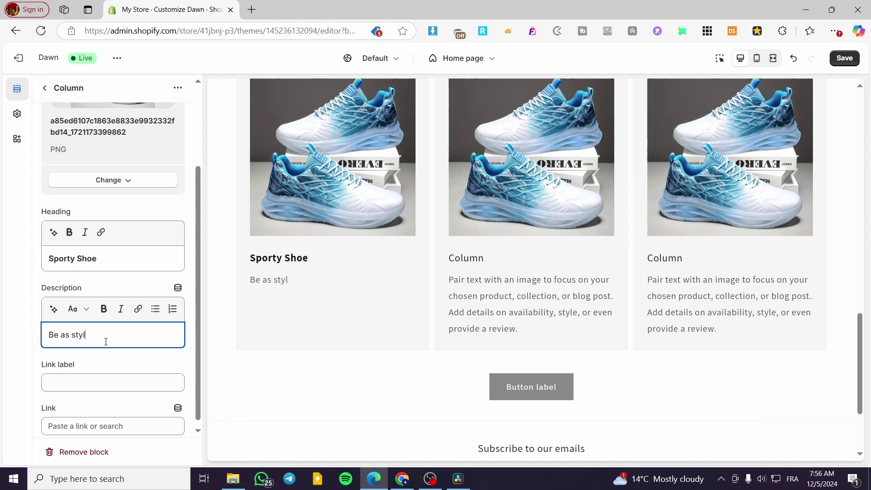
Complete the Sporty Shoe column's description so it reads "Be as stylish as possible by wwearing our best seller shoe for the winter season".
{"action": "type", "text": "h as possible by"}
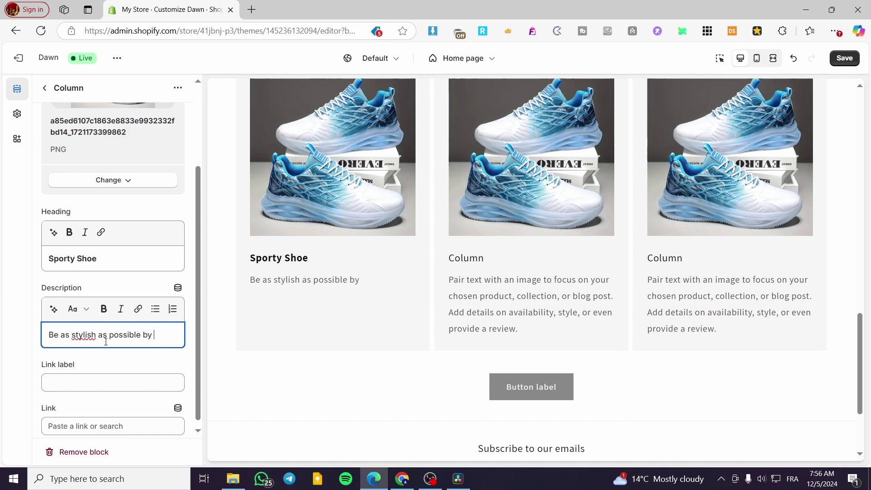
{"action": "type", "text": " wweari"}
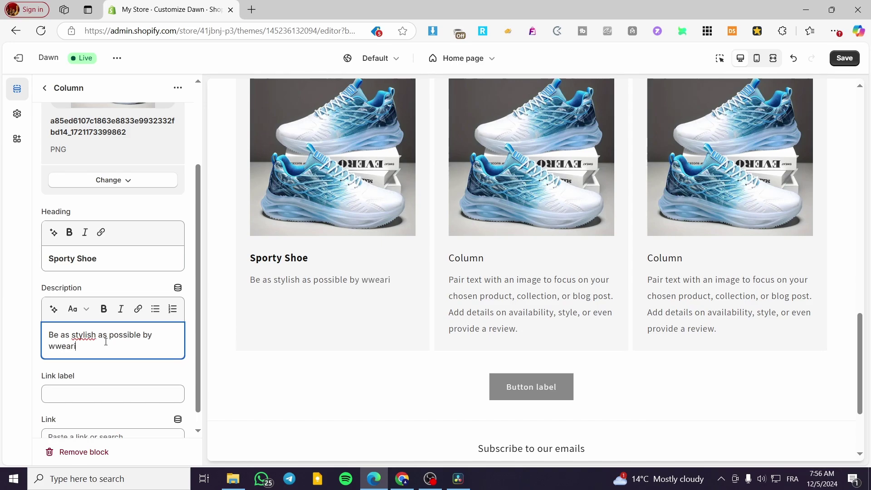
{"action": "type", "text": "ng our best selller"}
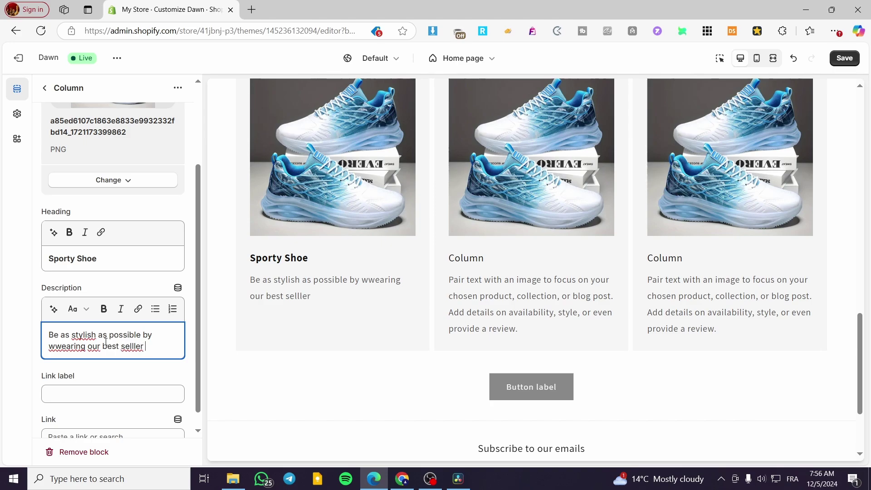
{"action": "key", "text": "BackSpace"}
{"action": "type", "text": "shoe for the winter s"}
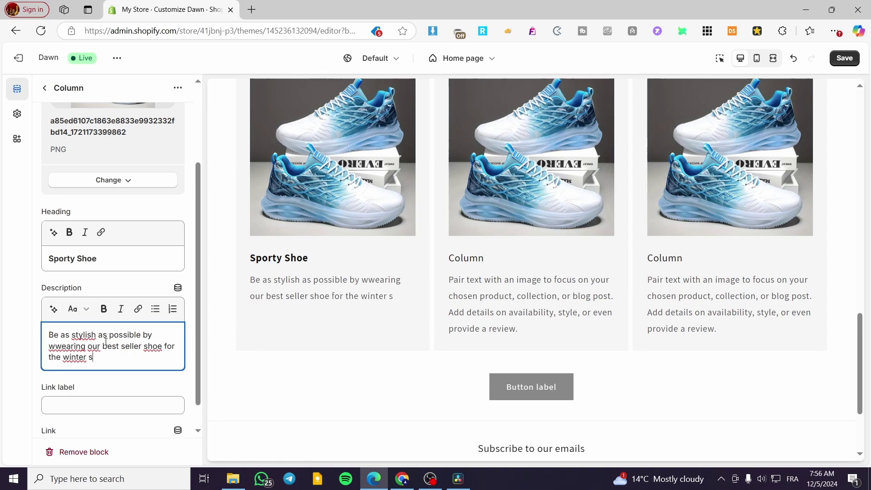
{"action": "type", "text": "a"}
{"action": "key", "text": "BackSpace"}
{"action": "type", "text": "="}
{"action": "type", "text": "eas"}
{"action": "type", "text": "on"}
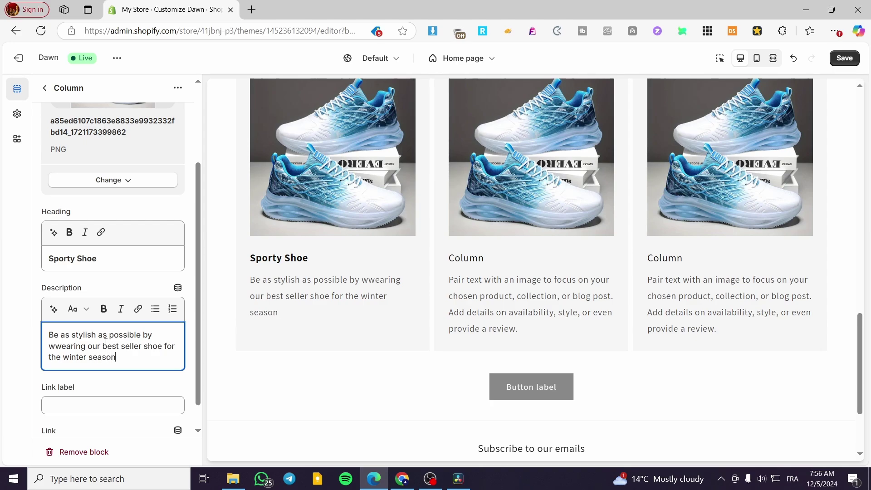
Link the Sporty Shoe column to the Sporty Shoes product and save the theme.
{"action": "scroll", "coordinate": [119, 359], "scroll_direction": "down", "scroll_amount": 1}
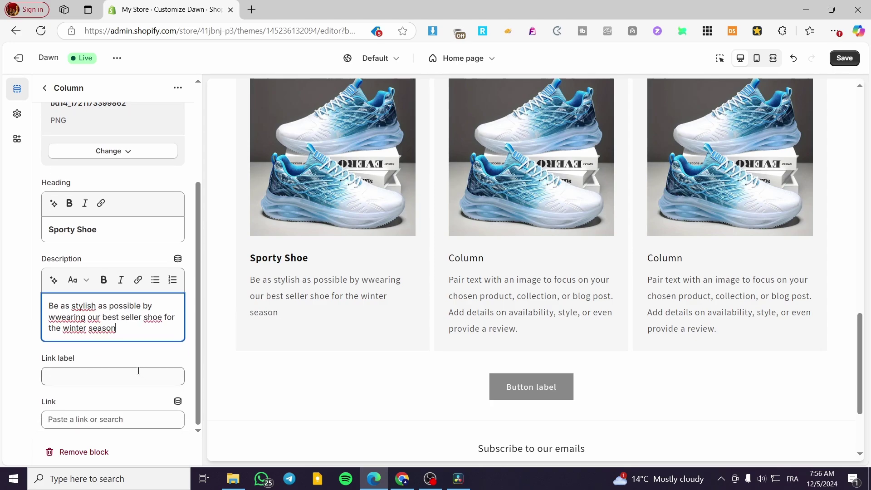
{"action": "left_click", "coordinate": [74, 372]}
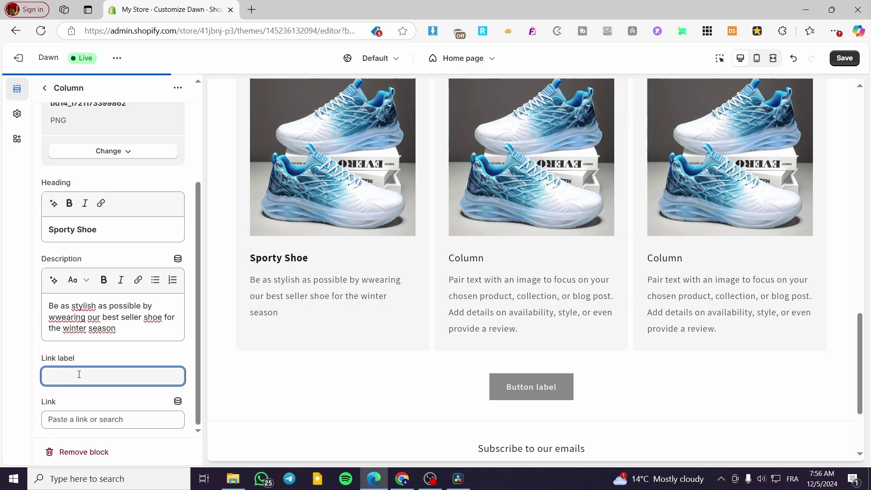
{"action": "left_click", "coordinate": [91, 413]}
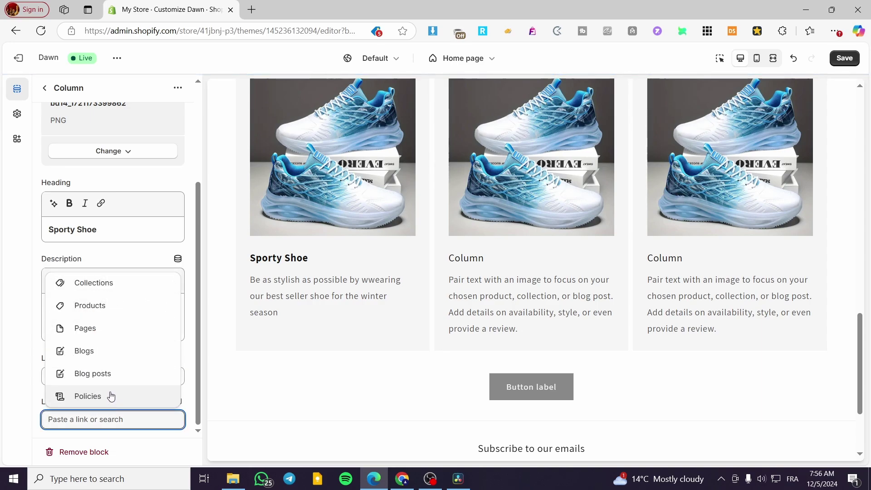
{"action": "left_click", "coordinate": [127, 316]}
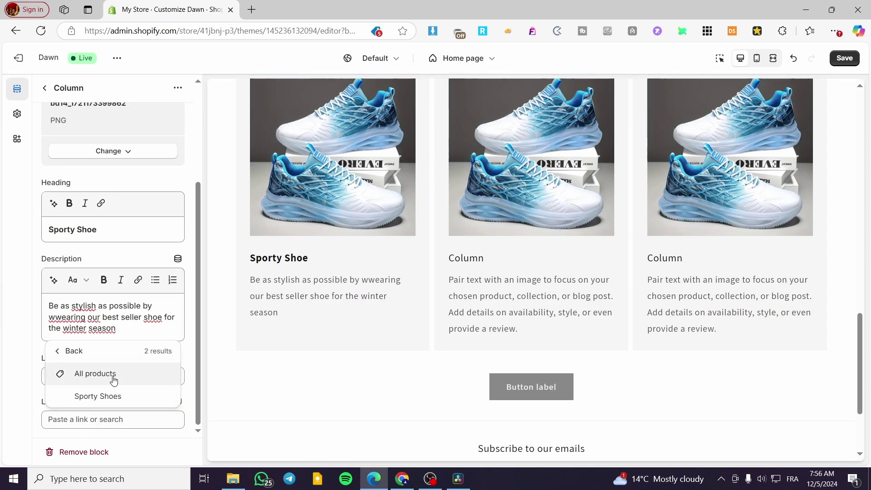
{"action": "left_click", "coordinate": [124, 395]}
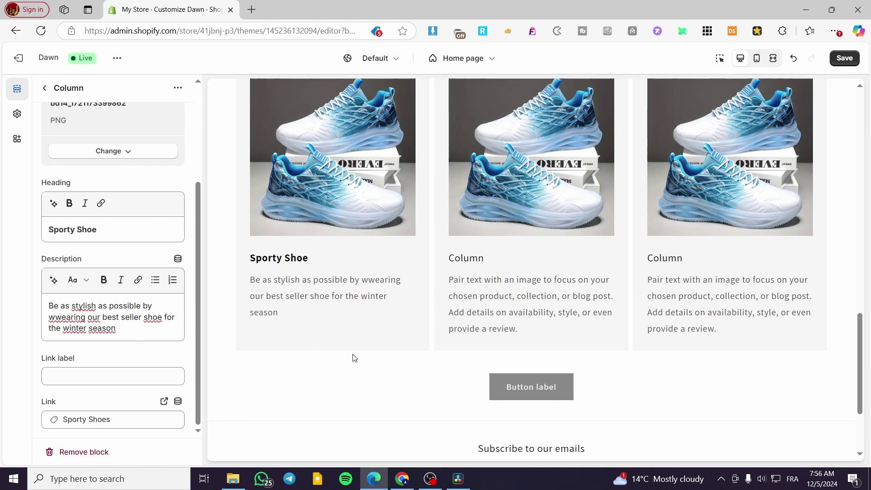
{"action": "left_click", "coordinate": [842, 59]}
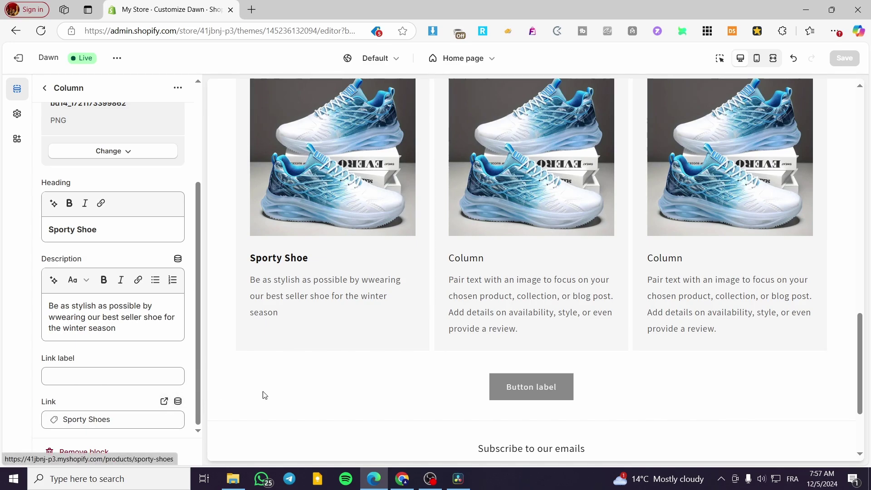
Leave the theme editor and check the BestSellers section on the live online store's home page.
{"action": "scroll", "coordinate": [295, 296], "scroll_direction": "up", "scroll_amount": 3}
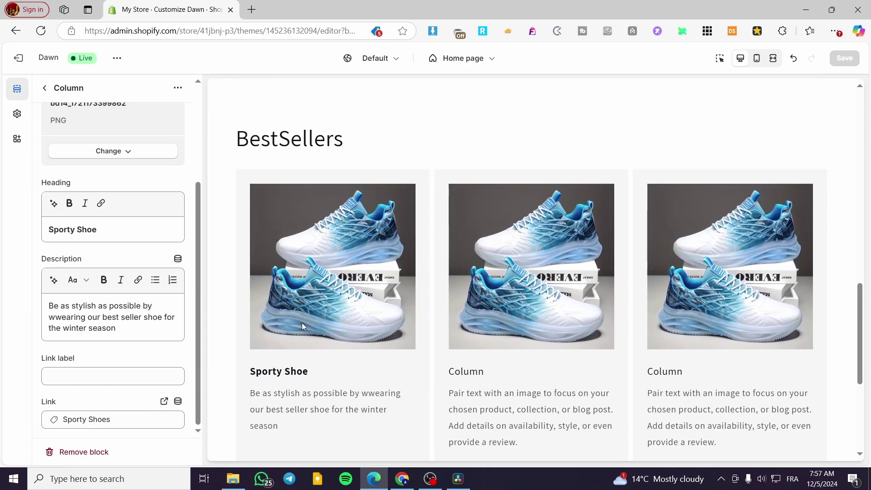
{"action": "double_click", "coordinate": [296, 371]}
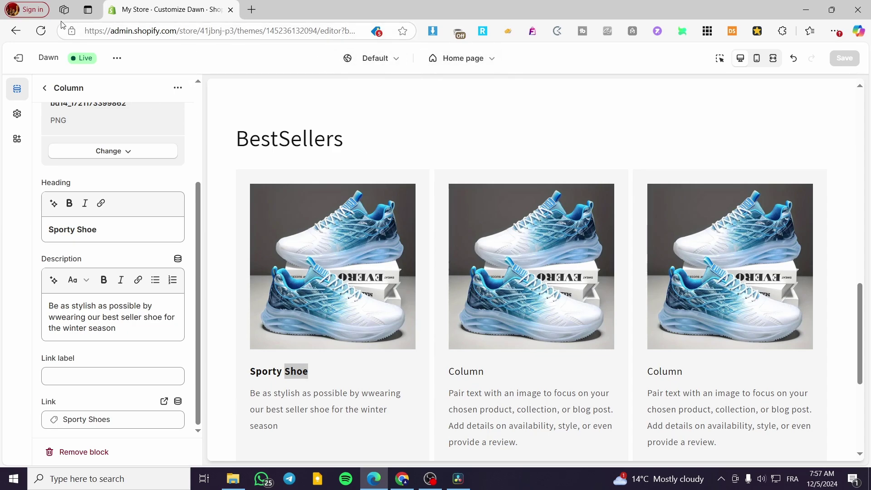
{"action": "left_click", "coordinate": [18, 58]}
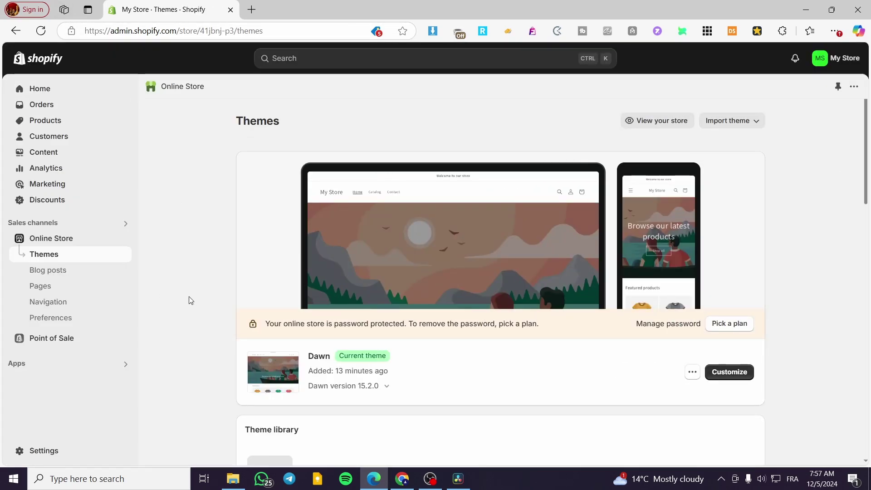
{"action": "left_click", "coordinate": [122, 239]}
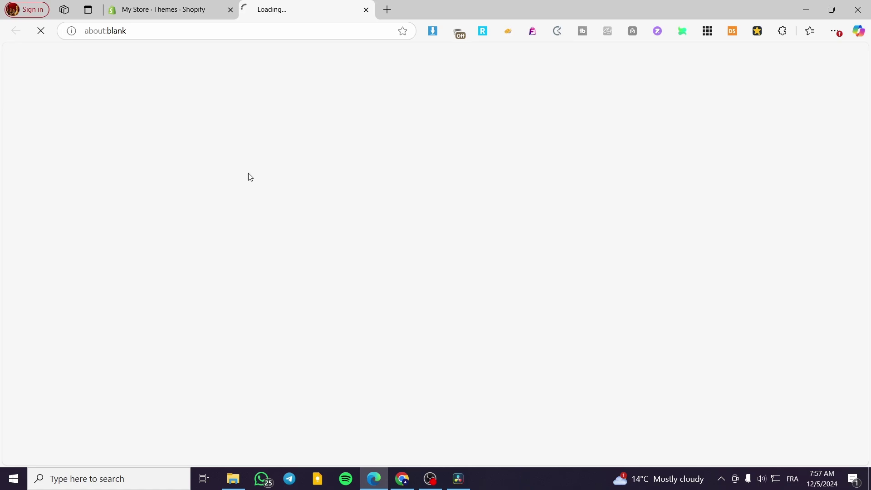
{"action": "scroll", "coordinate": [281, 305], "scroll_direction": "down", "scroll_amount": 10}
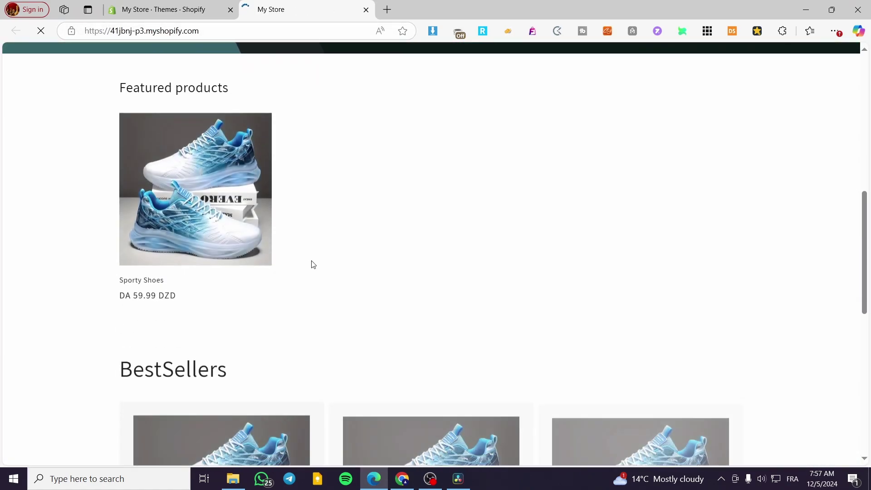
{"action": "scroll", "coordinate": [312, 265], "scroll_direction": "down", "scroll_amount": 6}
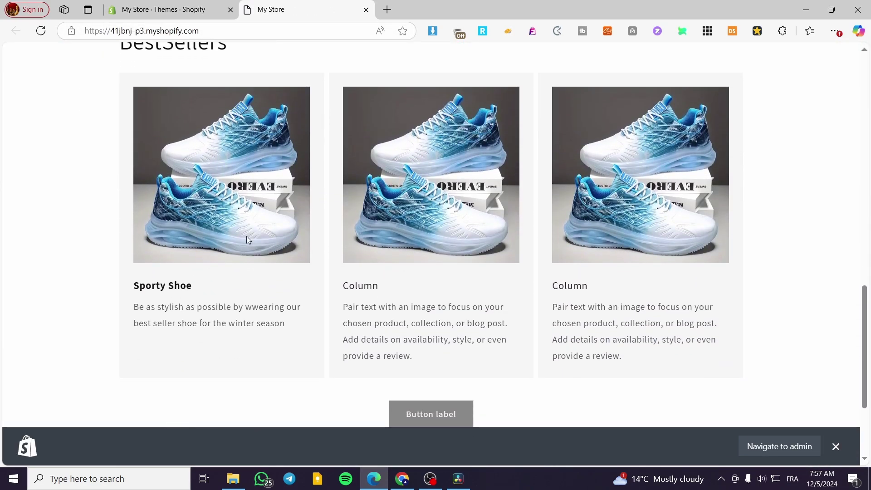
{"action": "scroll", "coordinate": [207, 66], "scroll_direction": "up", "scroll_amount": 2}
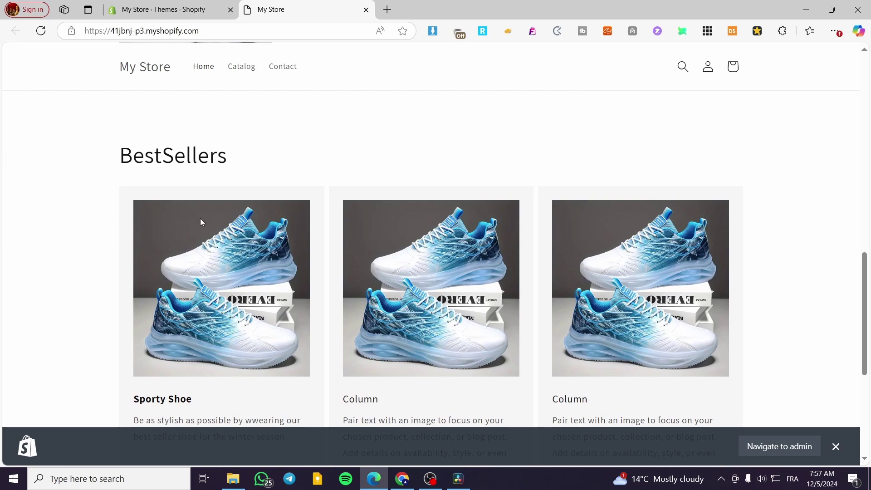
{"action": "scroll", "coordinate": [266, 319], "scroll_direction": "down", "scroll_amount": 3}
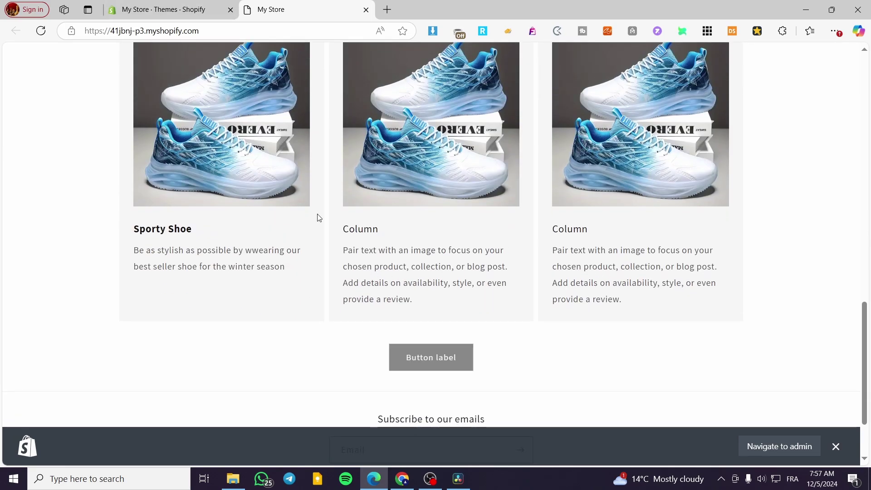
{"action": "left_click", "coordinate": [365, 10]}
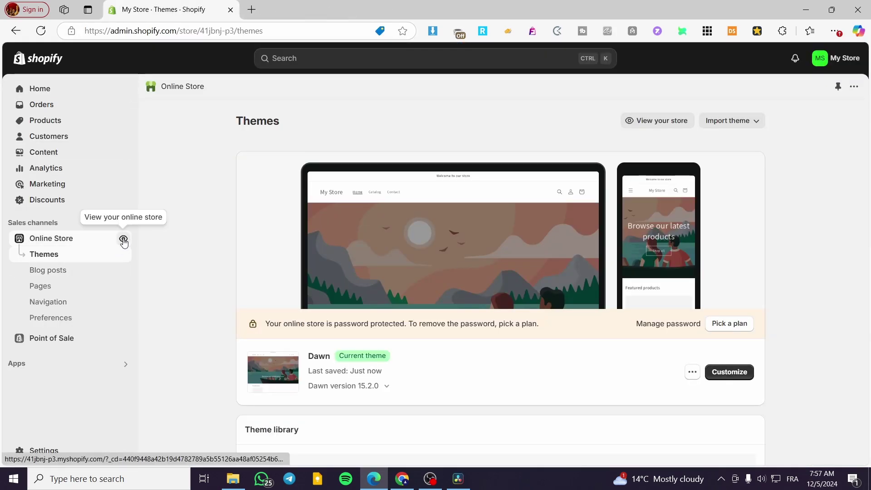
{"action": "left_click", "coordinate": [124, 239]}
{"action": "left_click", "coordinate": [366, 9]}
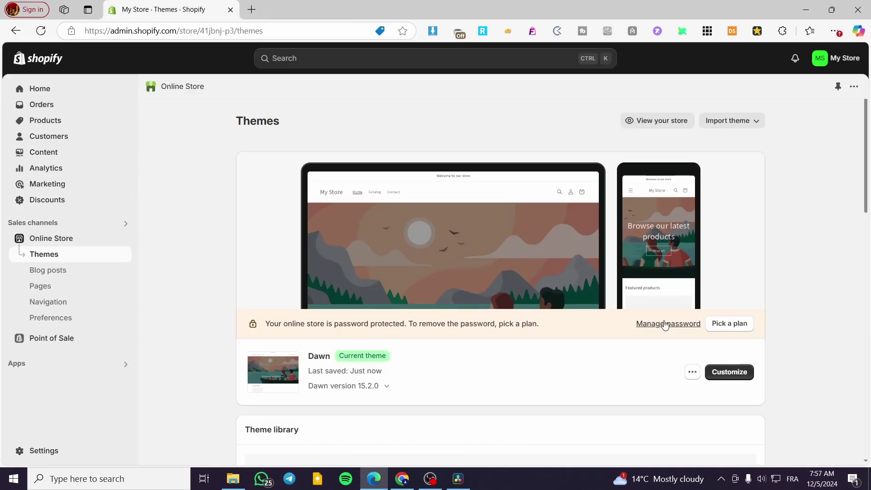
Reopen the Dawn theme editor and set the Sporty Shoe column's link label to "Get it Here".
{"action": "left_click", "coordinate": [727, 371]}
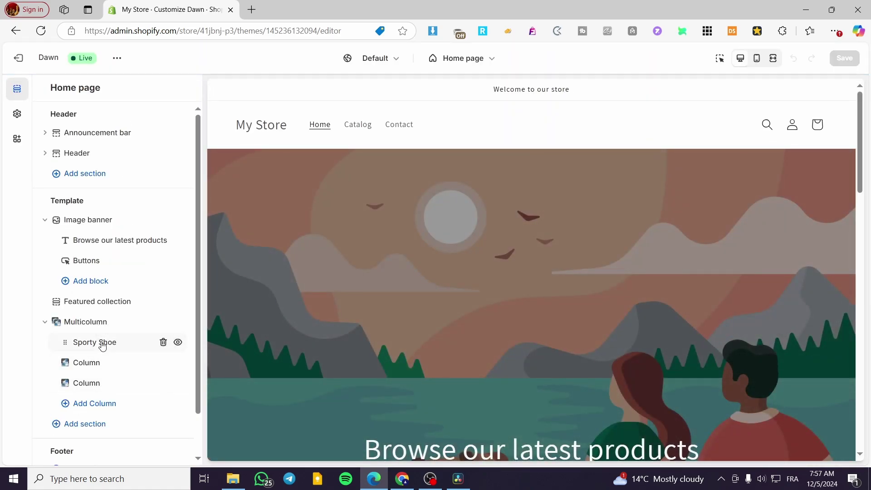
{"action": "left_click", "coordinate": [107, 341]}
{"action": "scroll", "coordinate": [141, 366], "scroll_direction": "down", "scroll_amount": 3}
{"action": "left_click", "coordinate": [84, 372]}
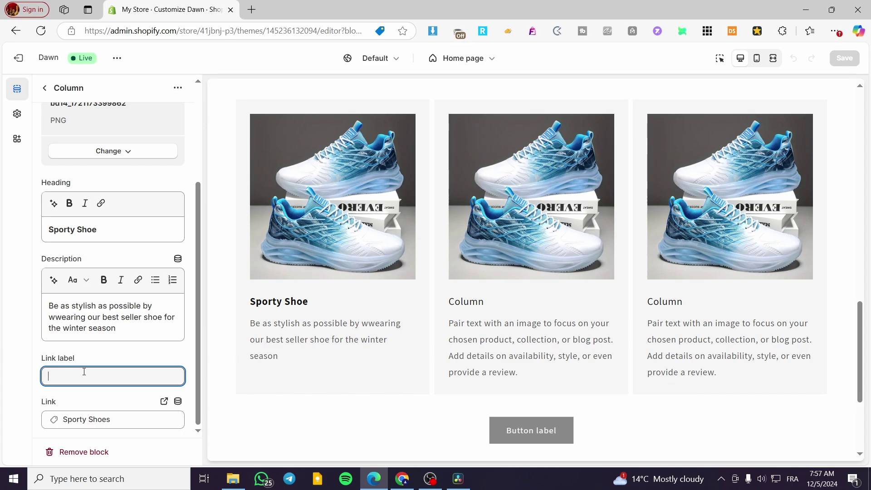
{"action": "type", "text": "Get it Here"}
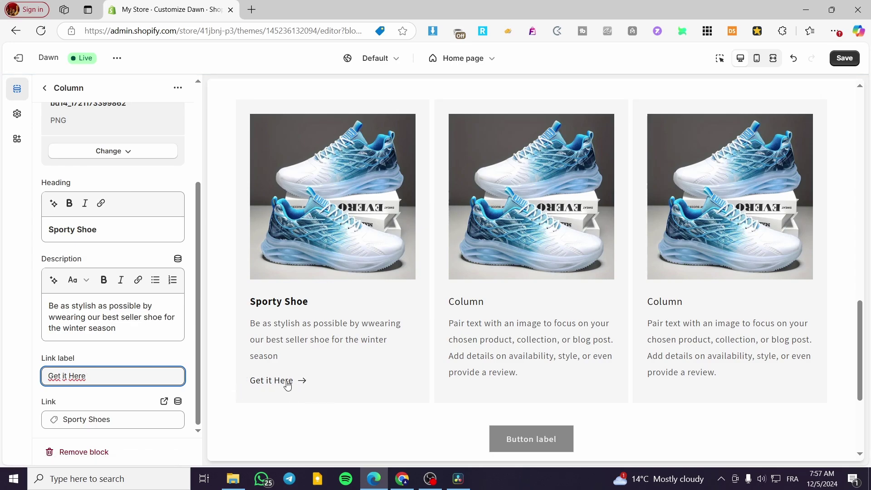
Follow the "Get it Here" link in the preview and leave the theme editor, discarding the unsaved changes.
{"action": "left_click", "coordinate": [293, 382]}
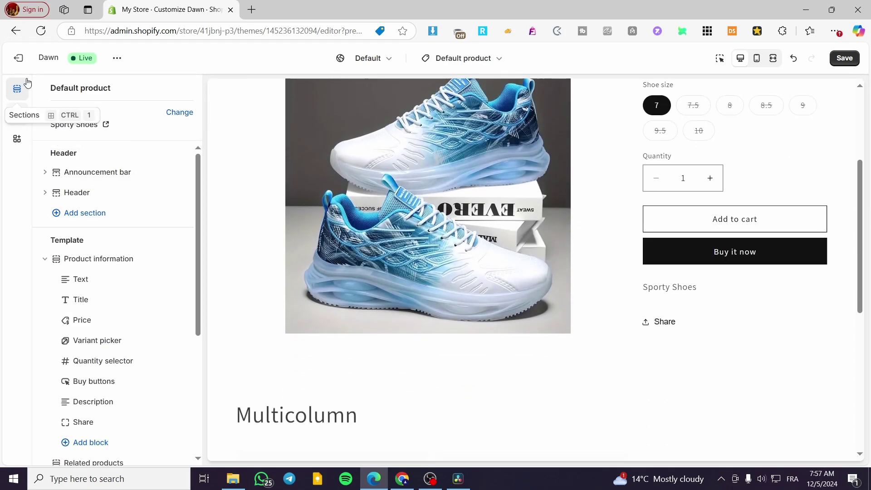
{"action": "left_click", "coordinate": [16, 31]}
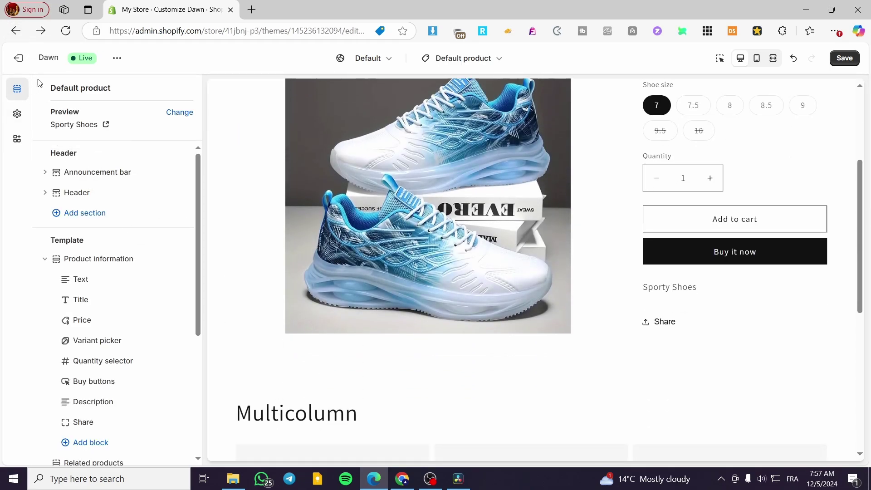
{"action": "left_click", "coordinate": [16, 31]}
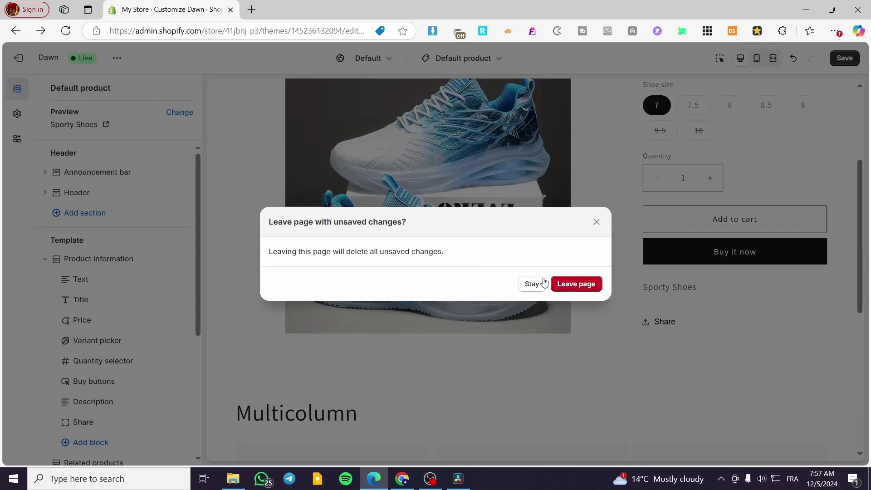
{"action": "left_click", "coordinate": [573, 285]}
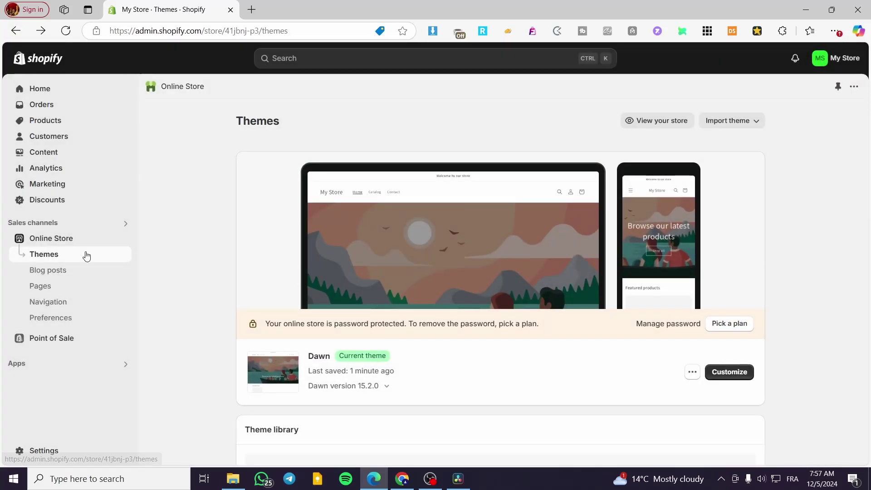
Reopen the Dawn theme editor and examine the home page's BestSellers section and its Sporty Shoe column settings.
{"action": "left_click", "coordinate": [735, 378]}
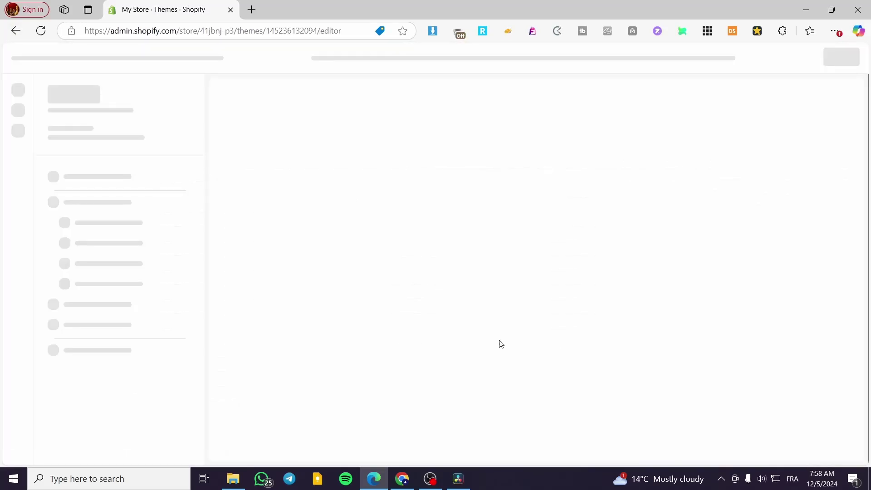
{"action": "scroll", "coordinate": [268, 277], "scroll_direction": "down", "scroll_amount": 15}
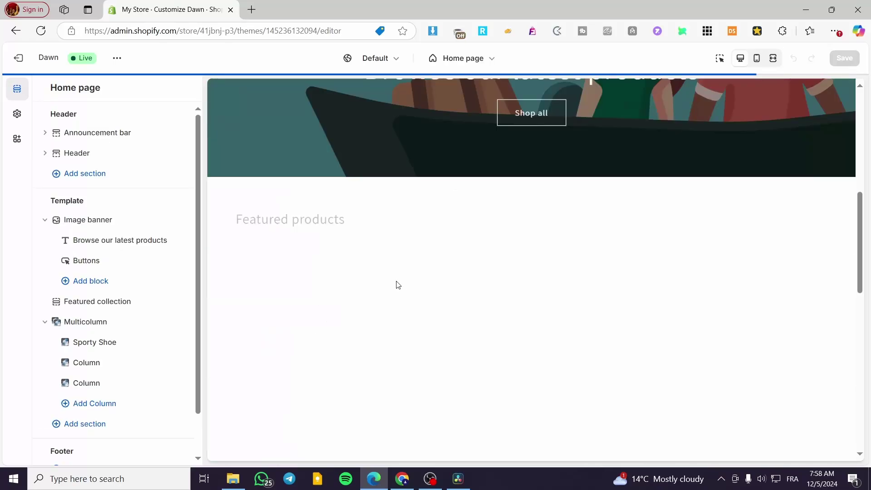
{"action": "scroll", "coordinate": [306, 370], "scroll_direction": "down", "scroll_amount": 2}
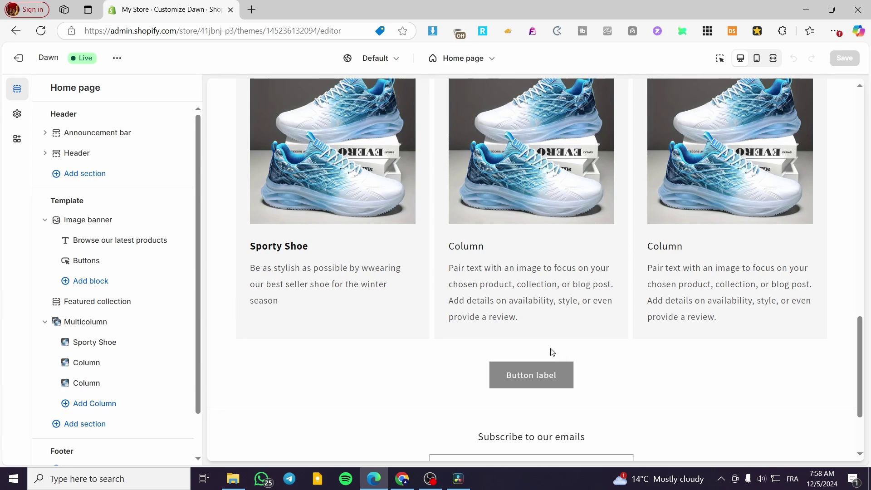
{"action": "scroll", "coordinate": [538, 358], "scroll_direction": "up", "scroll_amount": 4}
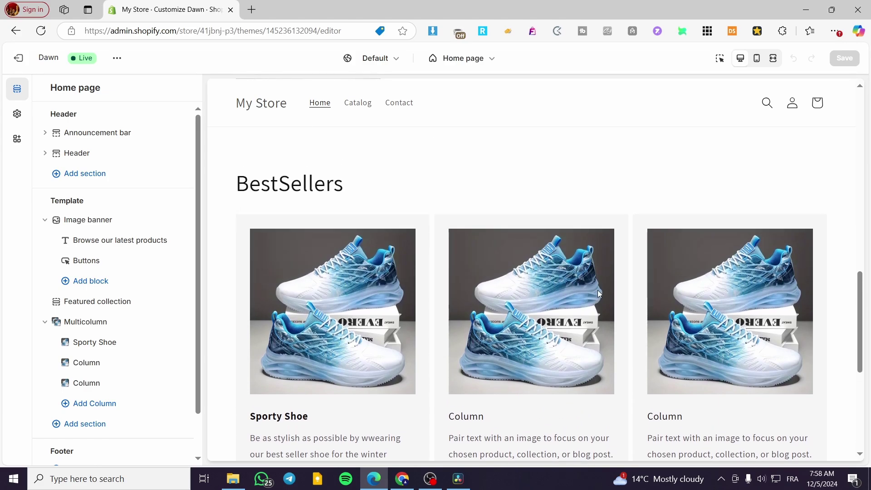
{"action": "scroll", "coordinate": [136, 257], "scroll_direction": "down", "scroll_amount": 1}
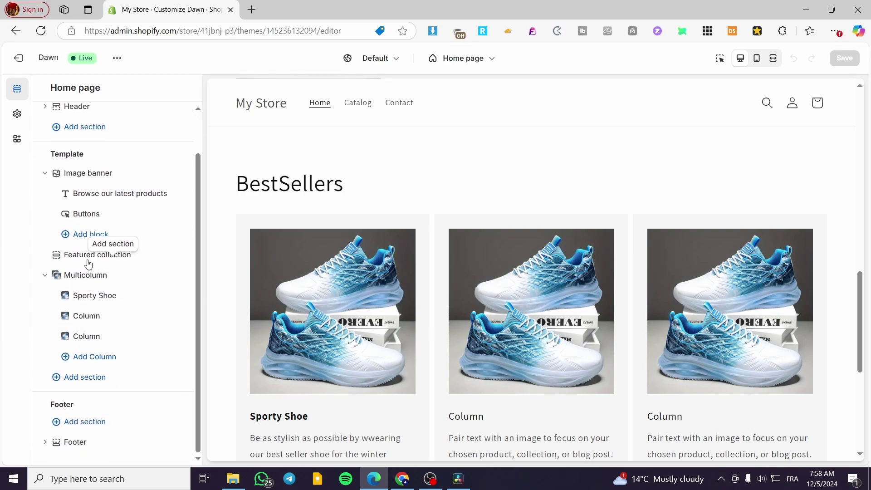
{"action": "left_click", "coordinate": [86, 275]}
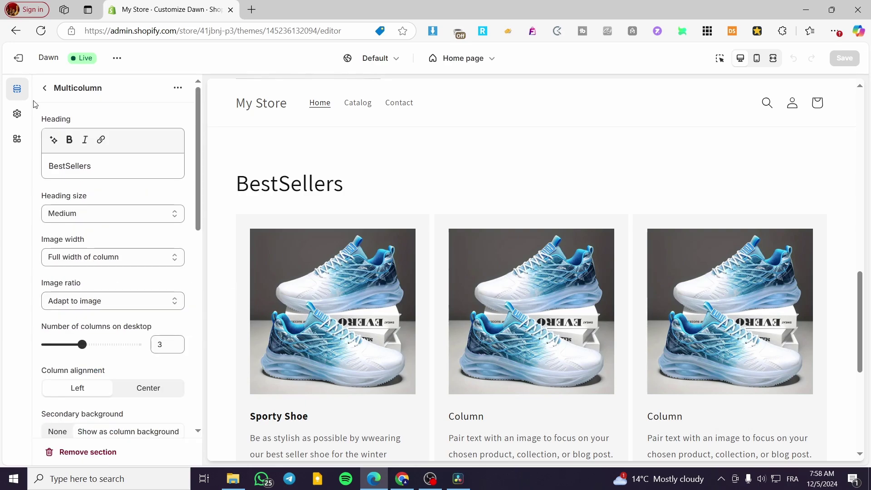
{"action": "left_click", "coordinate": [43, 88]}
{"action": "left_click", "coordinate": [103, 295]}
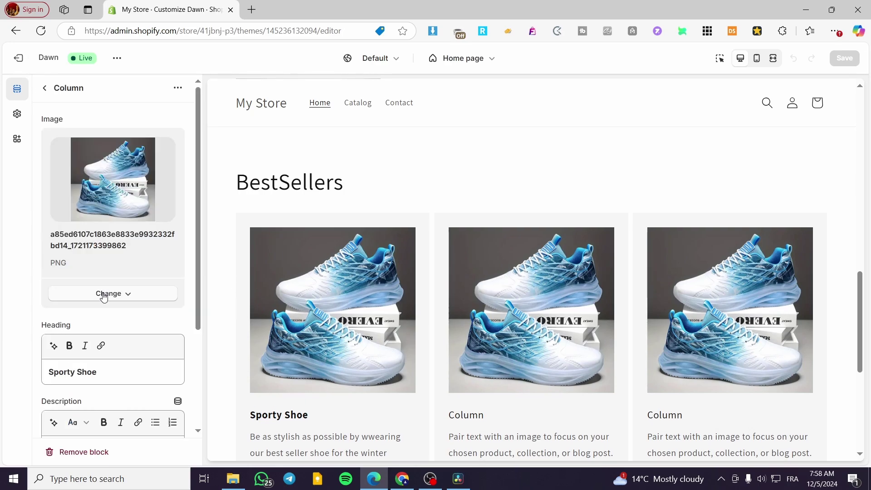
Review the Sporty Shoe column's image, heading, description, link label and link settings.
{"action": "scroll", "coordinate": [123, 299], "scroll_direction": "down", "scroll_amount": 2}
{"action": "scroll", "coordinate": [122, 300], "scroll_direction": "down", "scroll_amount": 1}
{"action": "scroll", "coordinate": [146, 407], "scroll_direction": "up", "scroll_amount": 3}
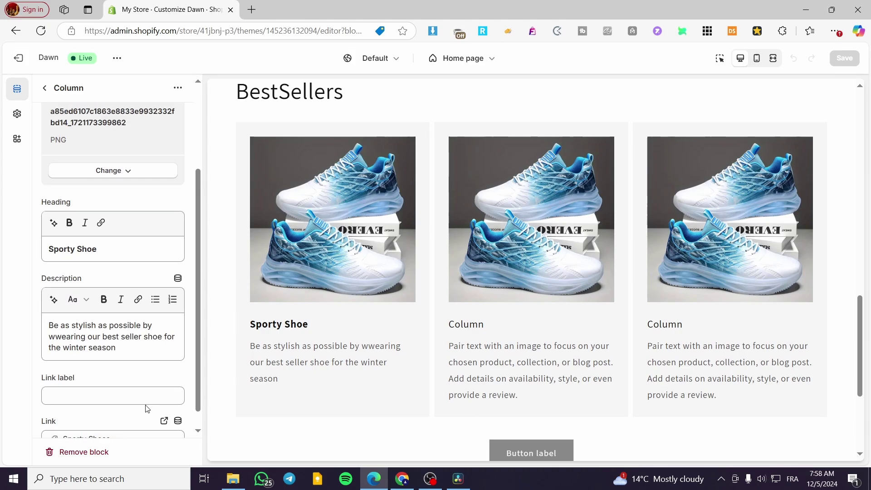
{"action": "scroll", "coordinate": [147, 408], "scroll_direction": "down", "scroll_amount": 3}
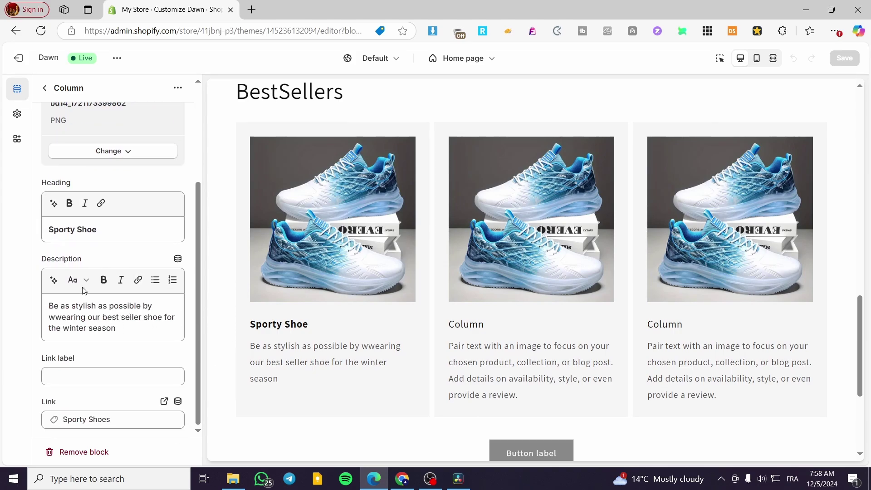
{"action": "scroll", "coordinate": [62, 276], "scroll_direction": "up", "scroll_amount": 1}
{"action": "scroll", "coordinate": [63, 276], "scroll_direction": "up", "scroll_amount": 2}
{"action": "scroll", "coordinate": [63, 262], "scroll_direction": "down", "scroll_amount": 2}
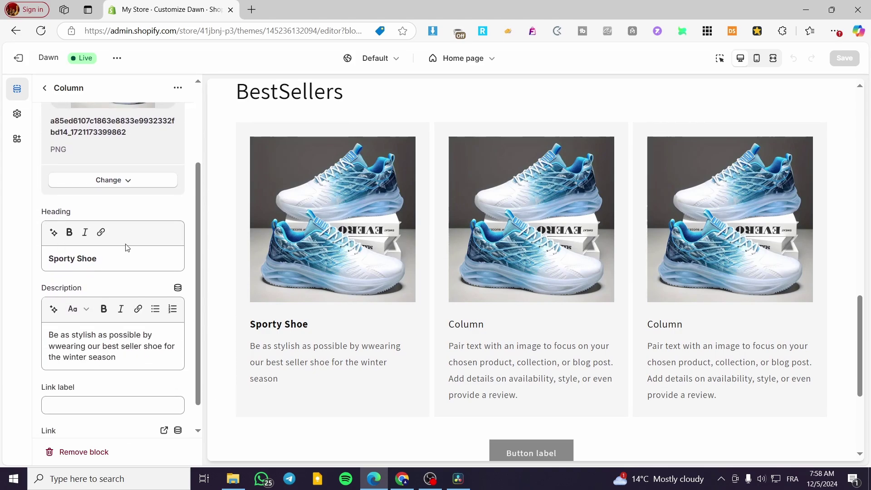
{"action": "scroll", "coordinate": [133, 253], "scroll_direction": "up", "scroll_amount": 1}
{"action": "scroll", "coordinate": [133, 253], "scroll_direction": "up", "scroll_amount": 2}
Change the BestSellers multicolumn section's color scheme to Scheme 4 and check the section in the preview.
{"action": "left_click", "coordinate": [45, 88]}
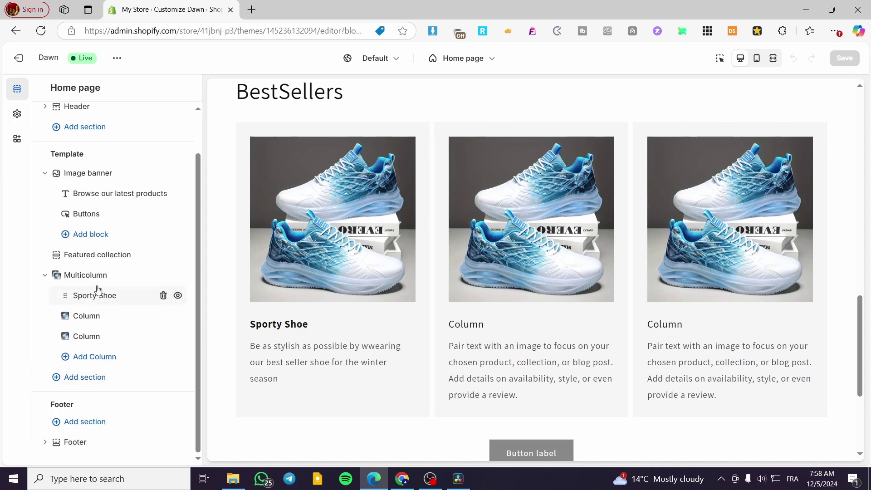
{"action": "left_click", "coordinate": [99, 276]}
{"action": "scroll", "coordinate": [157, 291], "scroll_direction": "down", "scroll_amount": 5}
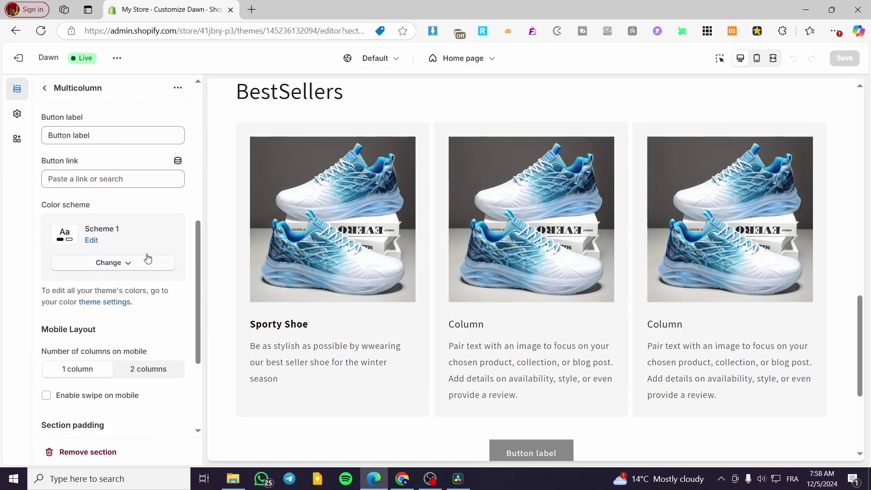
{"action": "left_click", "coordinate": [131, 262]}
{"action": "left_click", "coordinate": [119, 379]}
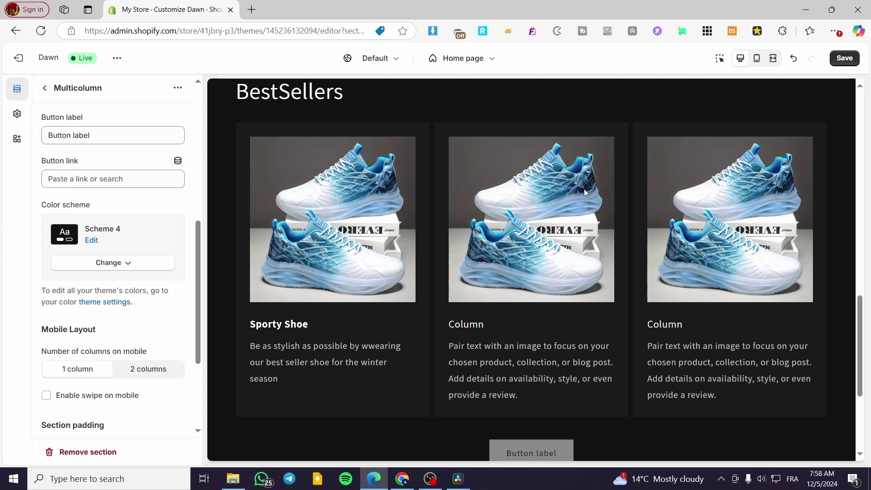
{"action": "scroll", "coordinate": [404, 191], "scroll_direction": "up", "scroll_amount": 3}
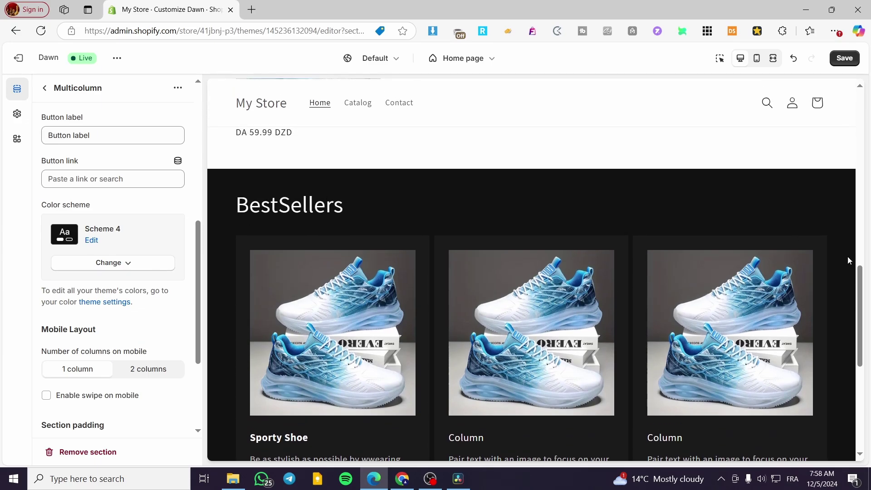
{"action": "scroll", "coordinate": [777, 261], "scroll_direction": "down", "scroll_amount": 6}
{"action": "scroll", "coordinate": [501, 268], "scroll_direction": "up", "scroll_amount": 10}
{"action": "scroll", "coordinate": [589, 281], "scroll_direction": "down", "scroll_amount": 5}
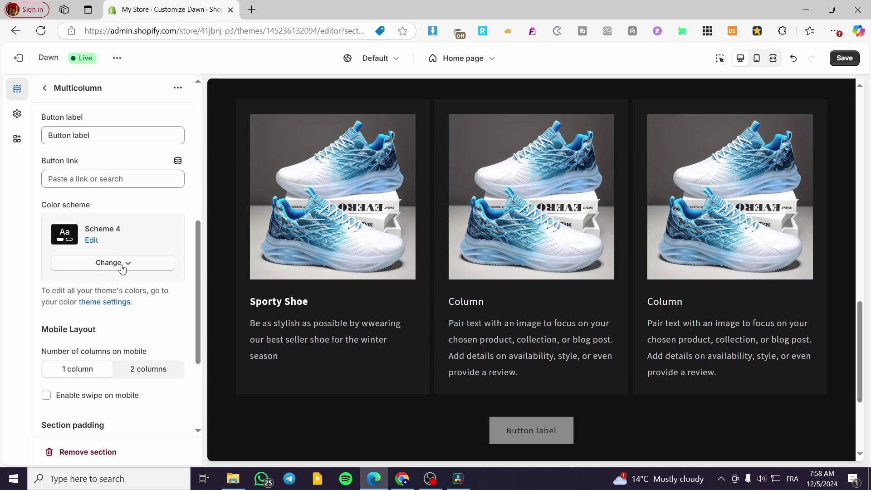
{"action": "left_click_drag", "start_coordinate": [197, 271], "coordinate": [194, 122]}
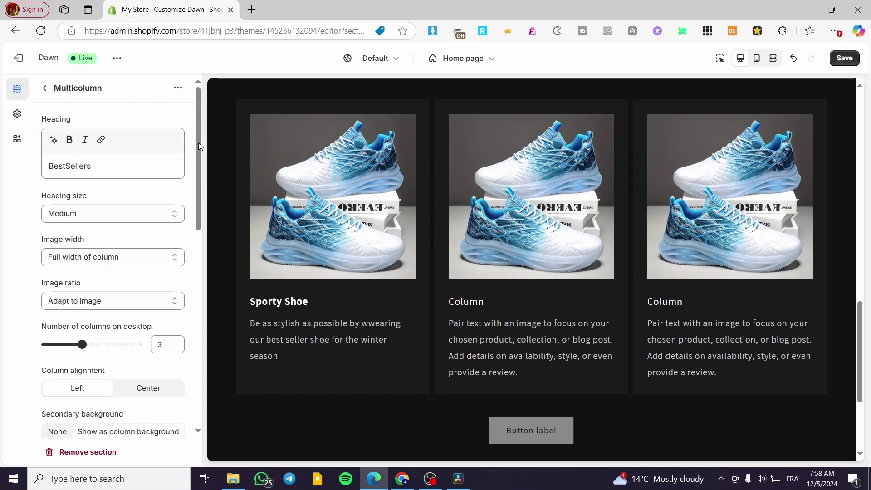